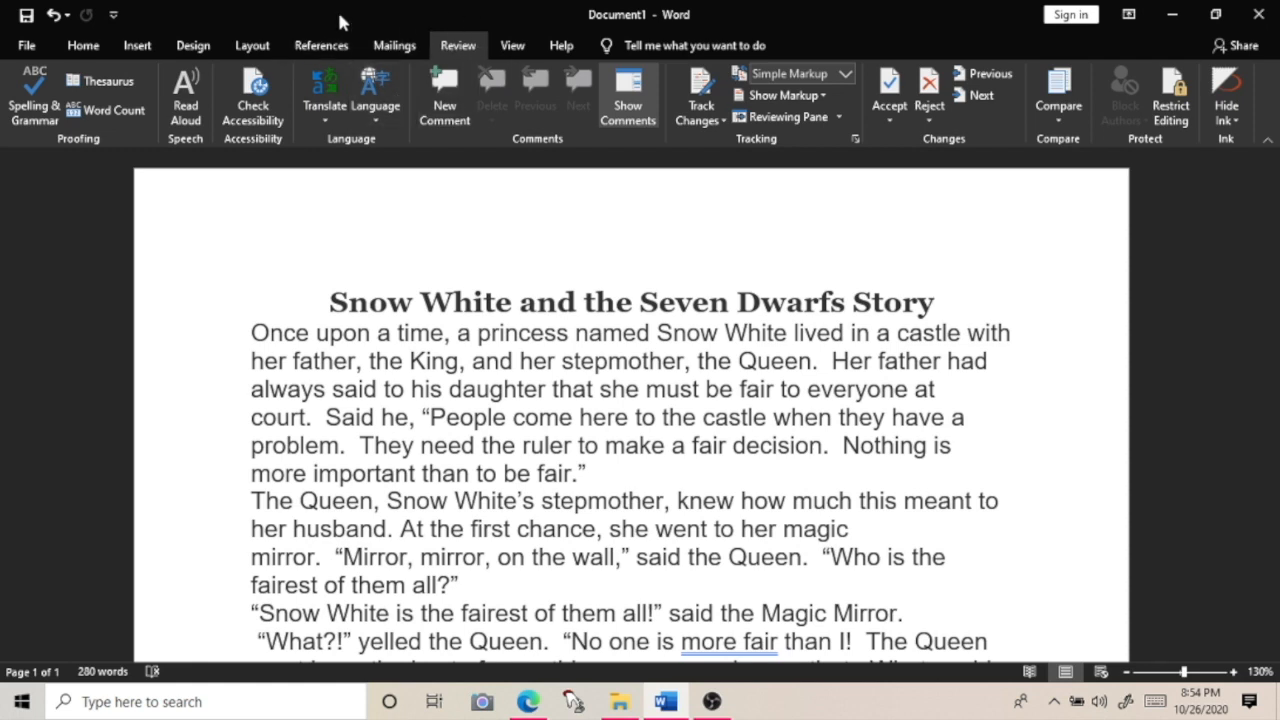
{"action": "left_click", "coordinate": [84, 46]}
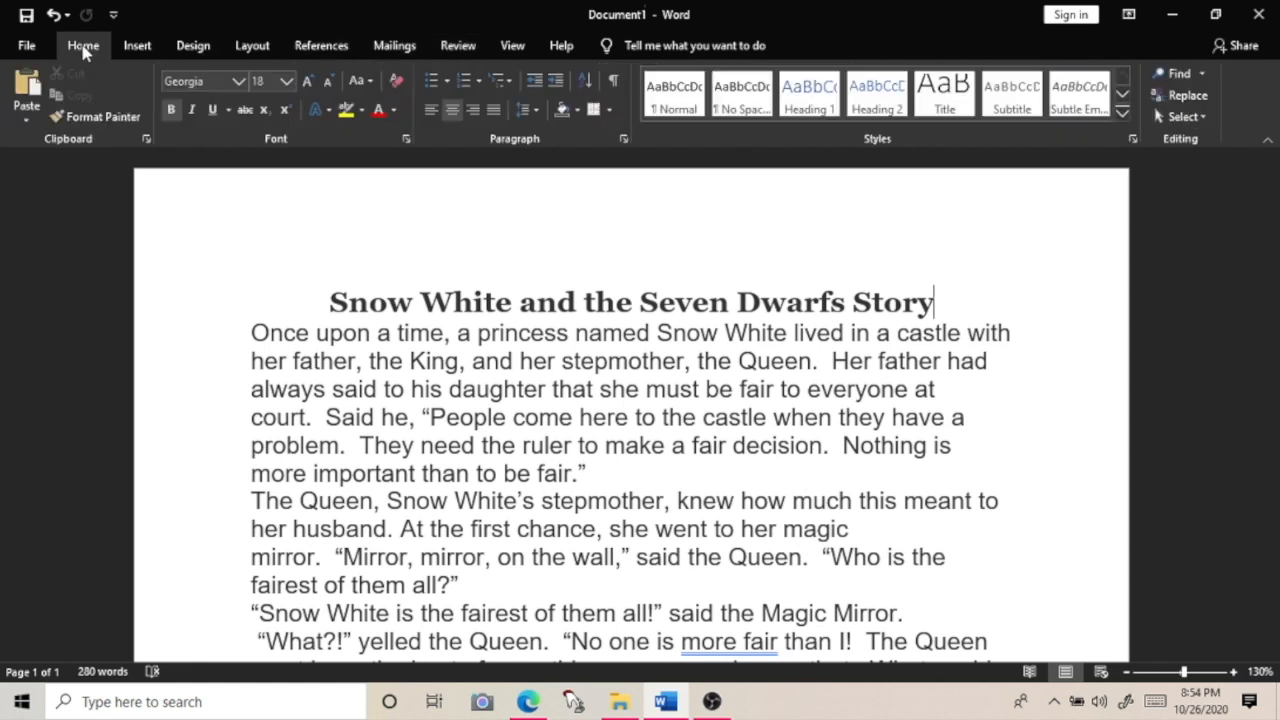
{"action": "left_click", "coordinate": [140, 48]}
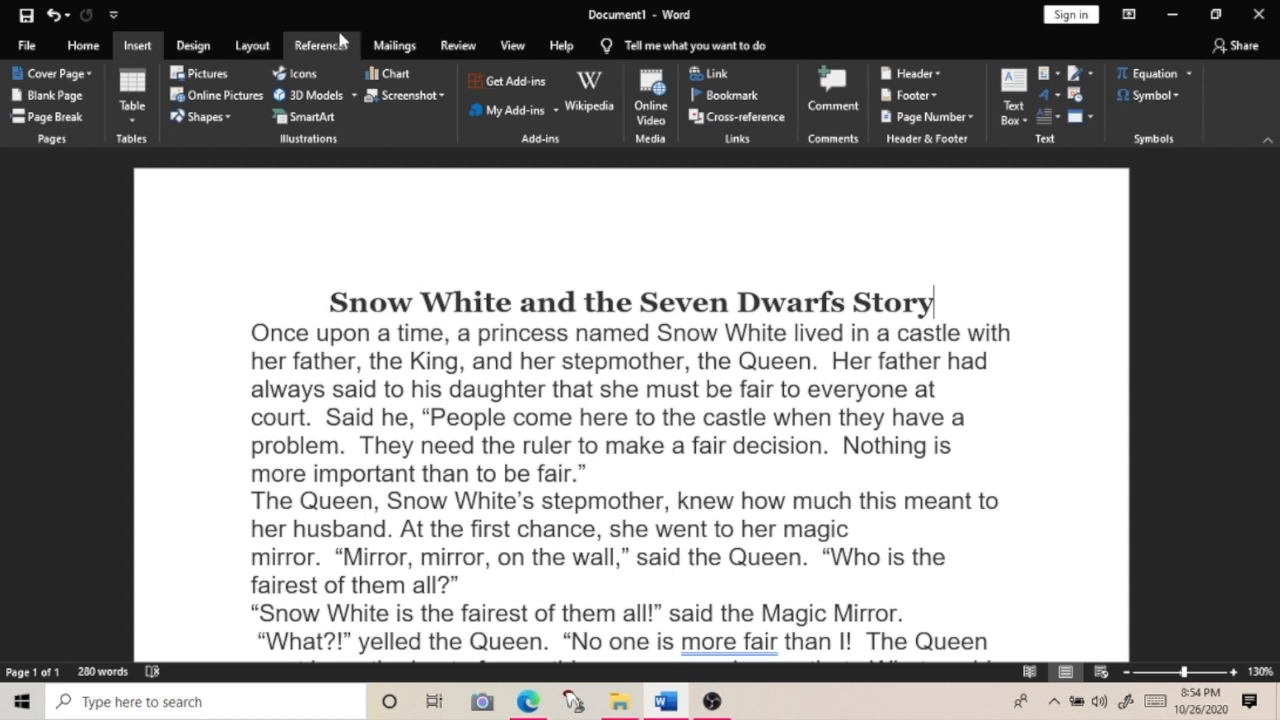
{"action": "left_click", "coordinate": [460, 46]}
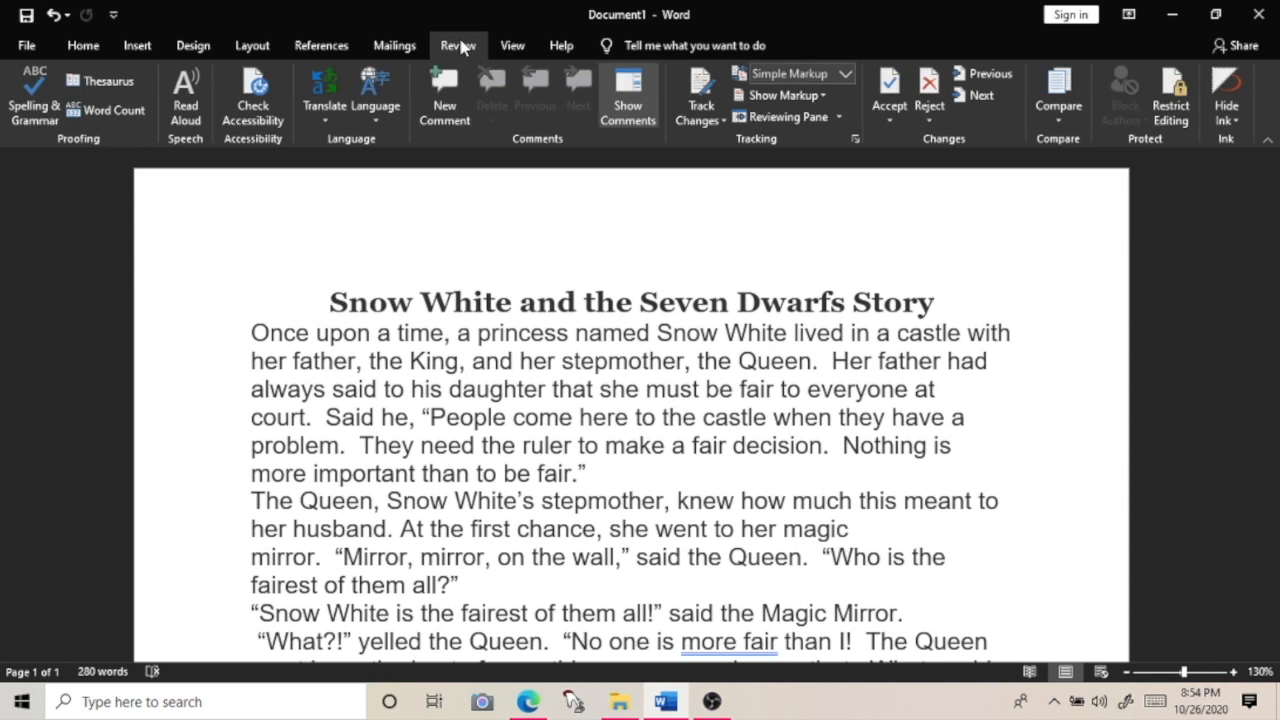
Open the Translator for translating selected text of the document.
{"action": "left_click", "coordinate": [326, 122]}
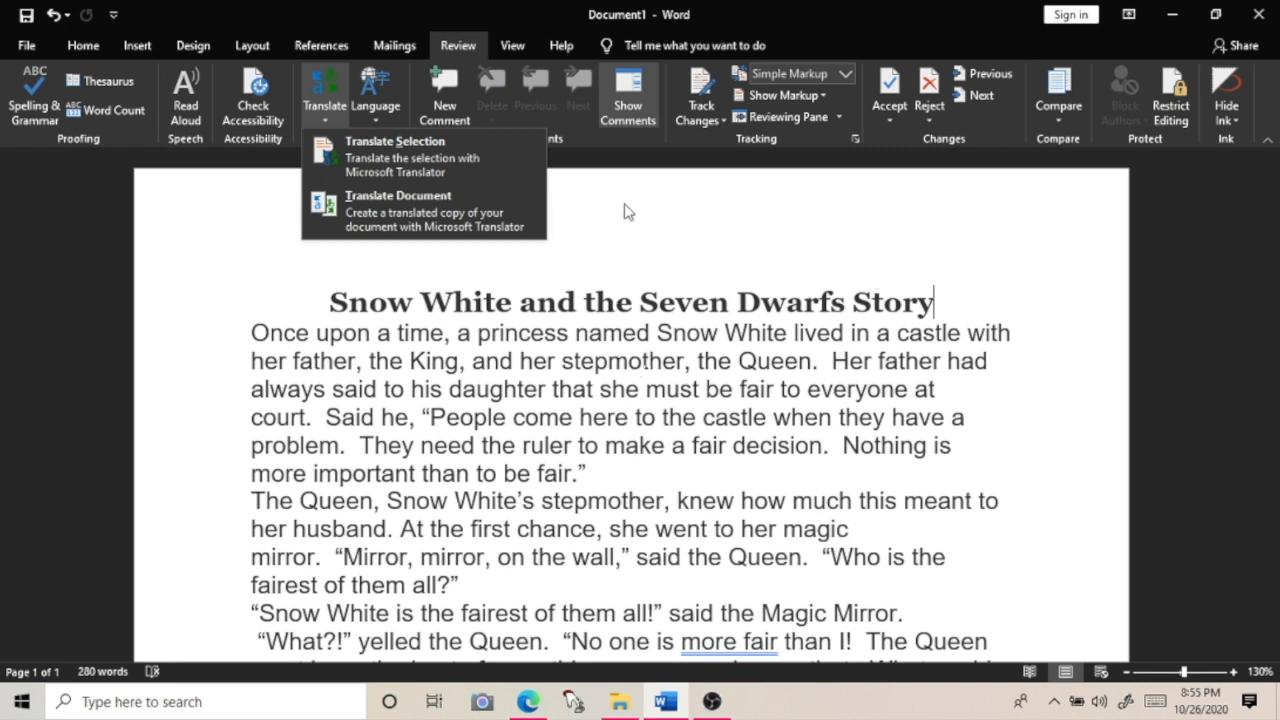
{"action": "left_click", "coordinate": [226, 200]}
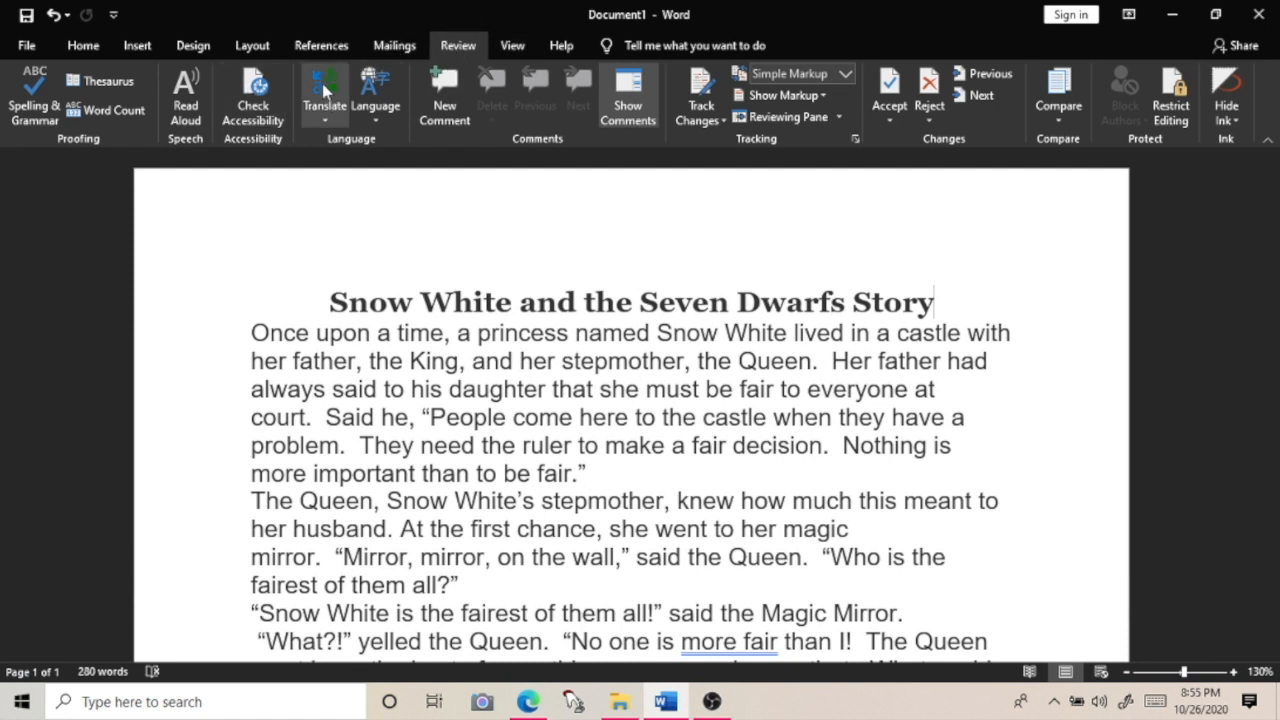
{"action": "left_click", "coordinate": [326, 122]}
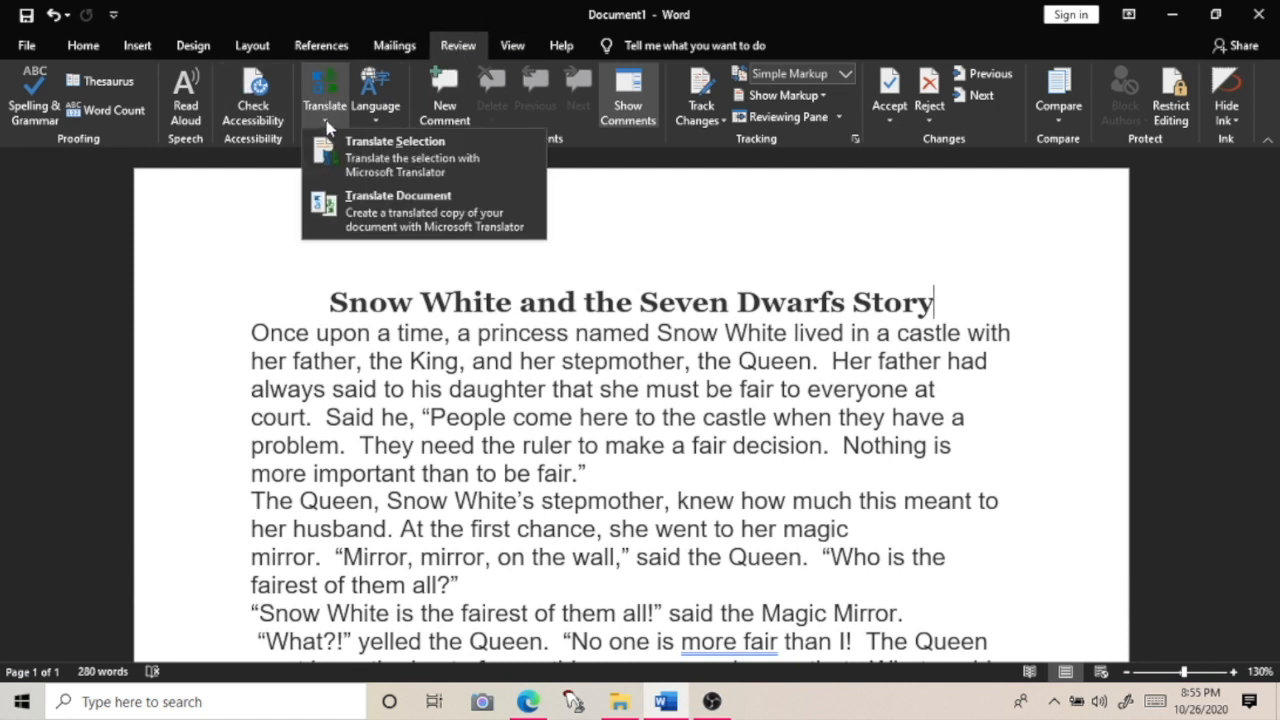
{"action": "left_click", "coordinate": [403, 167]}
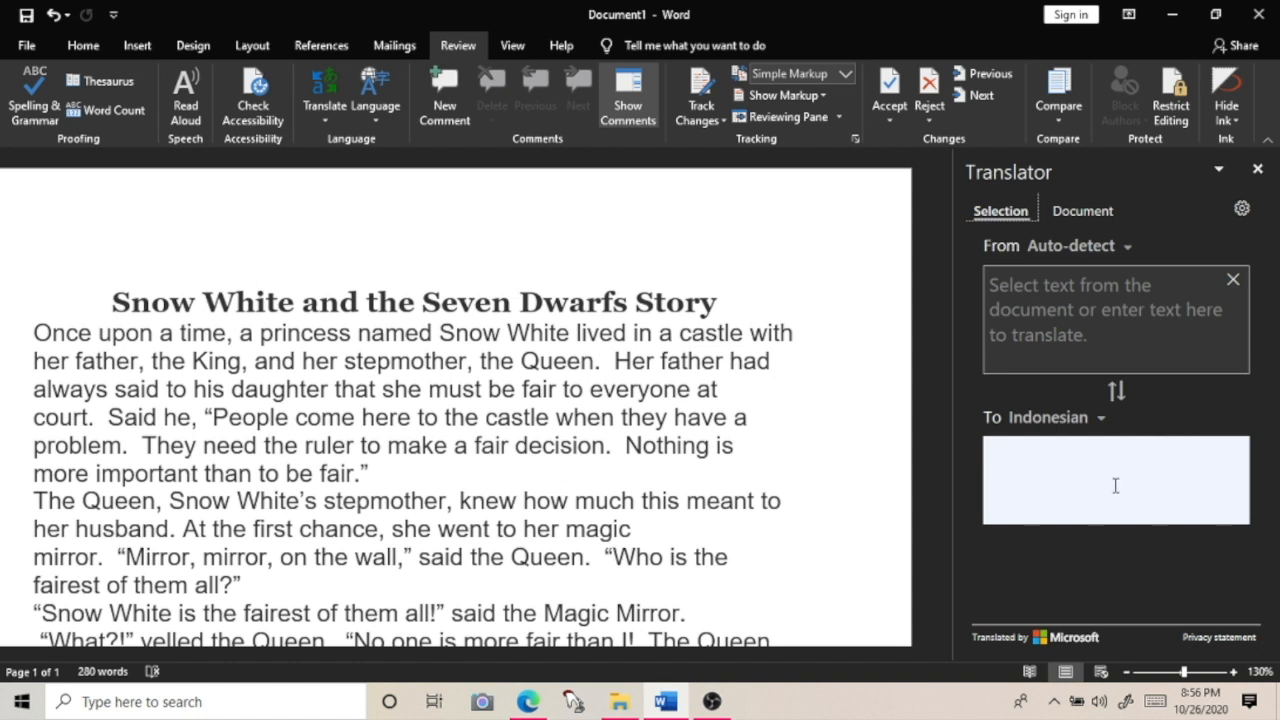
Browse the Translator's available target languages and choose Indonesian as the language to translate to.
{"action": "left_click", "coordinate": [1100, 422]}
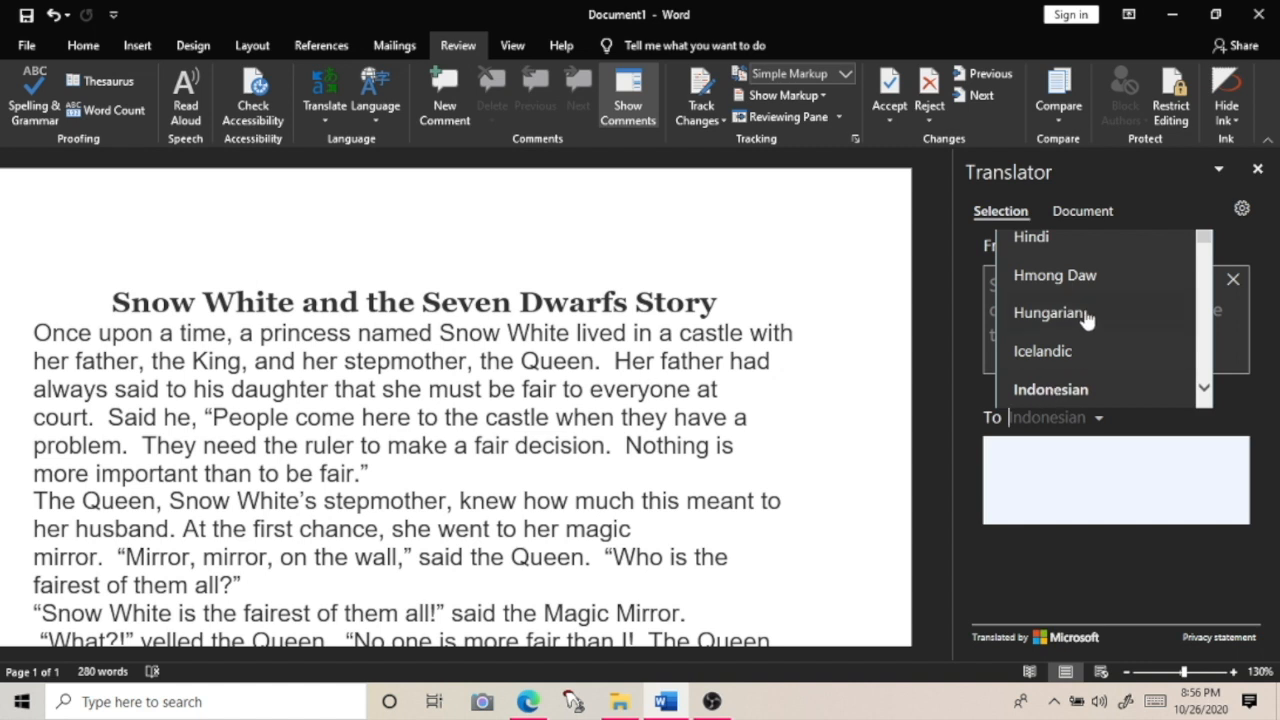
{"action": "scroll", "coordinate": [1090, 320], "scroll_direction": "down", "scroll_amount": 1}
{"action": "scroll", "coordinate": [1090, 320], "scroll_direction": "down", "scroll_amount": 5}
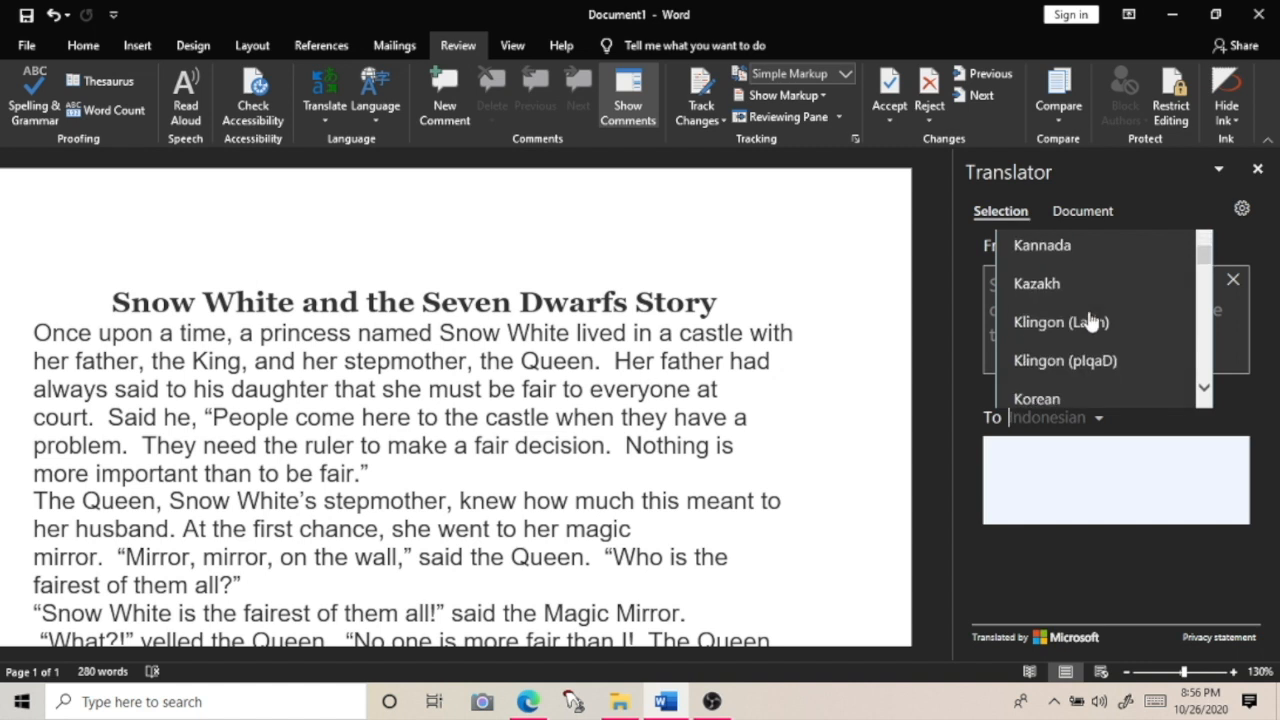
{"action": "scroll", "coordinate": [1090, 320], "scroll_direction": "down", "scroll_amount": 6}
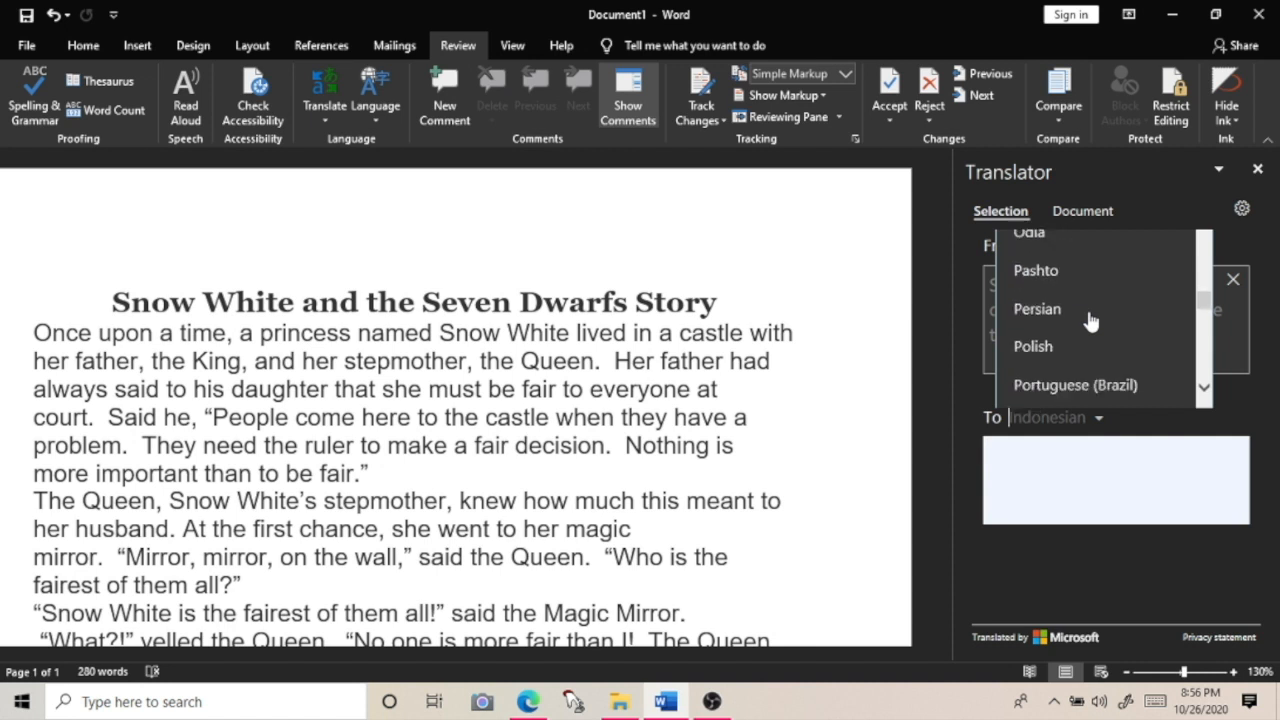
{"action": "scroll", "coordinate": [1092, 320], "scroll_direction": "down", "scroll_amount": 1}
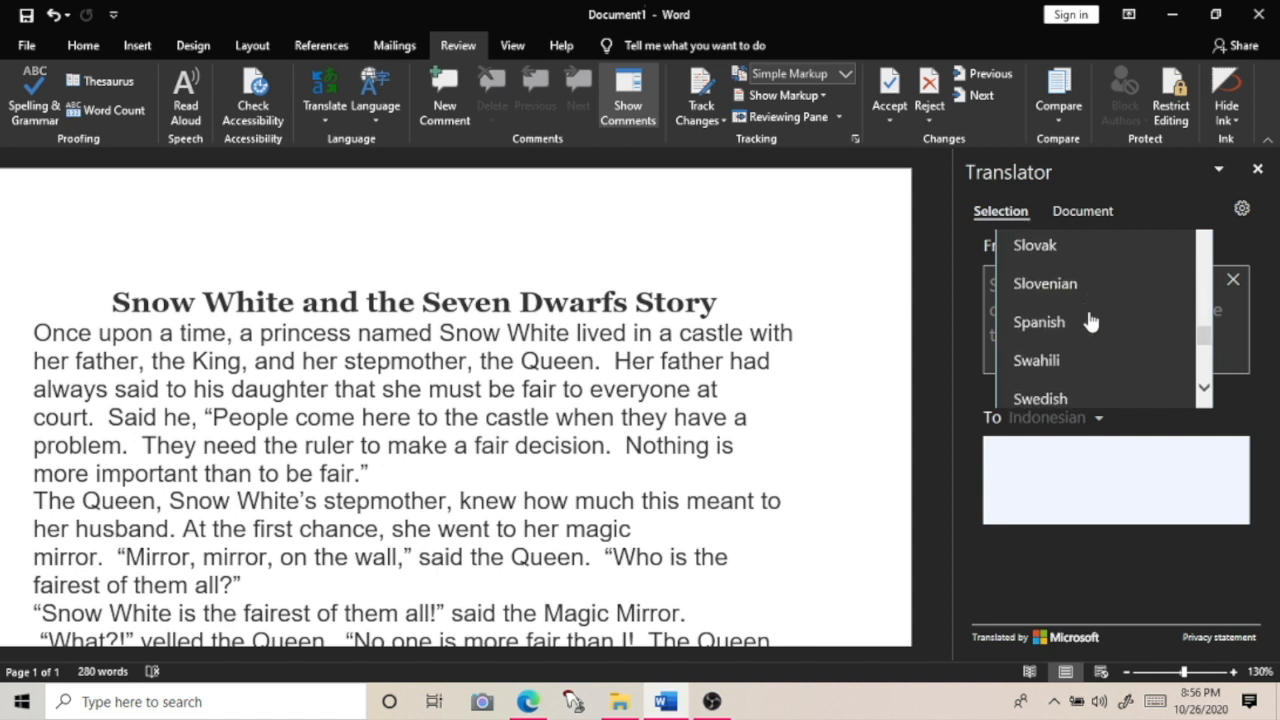
{"action": "scroll", "coordinate": [1090, 320], "scroll_direction": "up", "scroll_amount": 6}
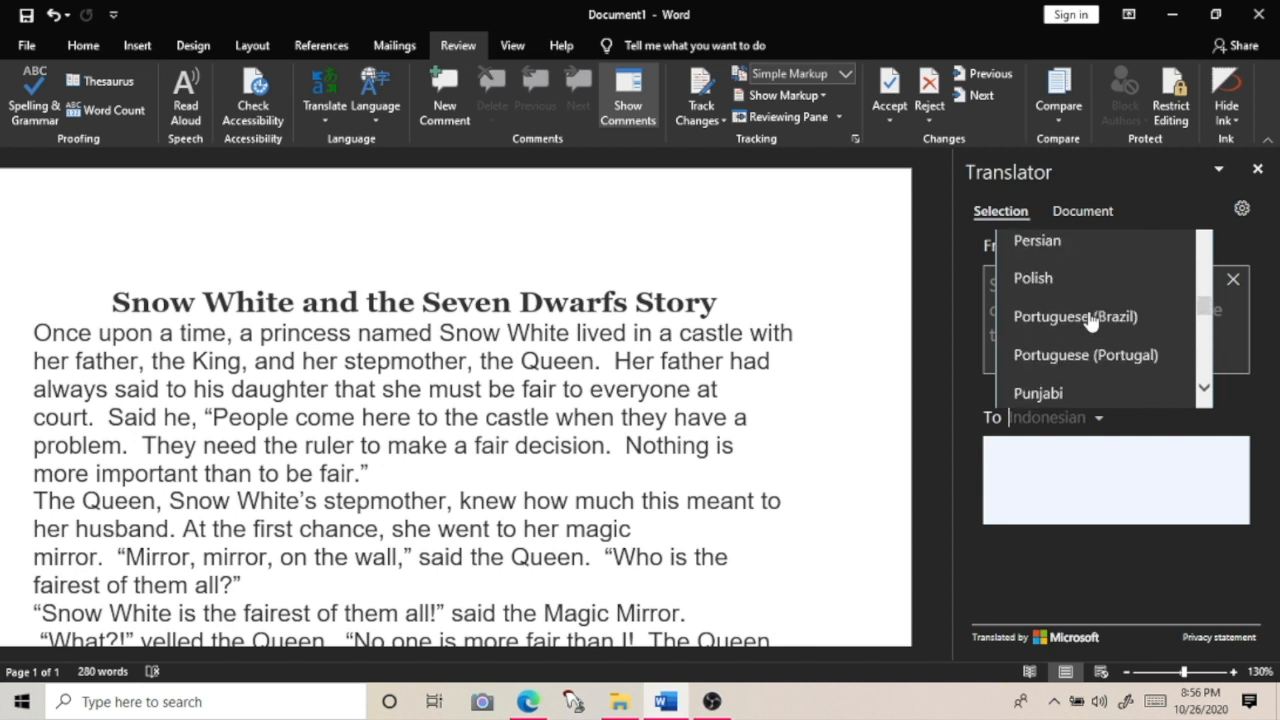
{"action": "scroll", "coordinate": [1090, 321], "scroll_direction": "up", "scroll_amount": 2}
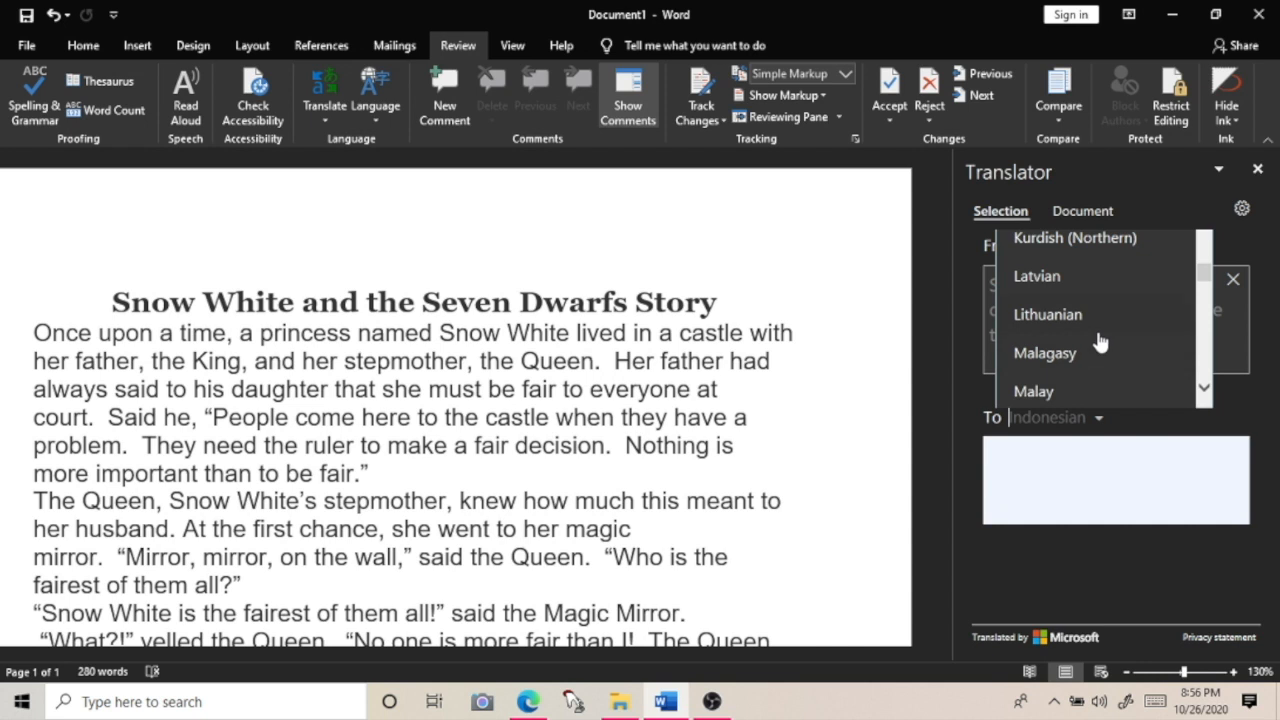
{"action": "scroll", "coordinate": [1098, 338], "scroll_direction": "down", "scroll_amount": 3}
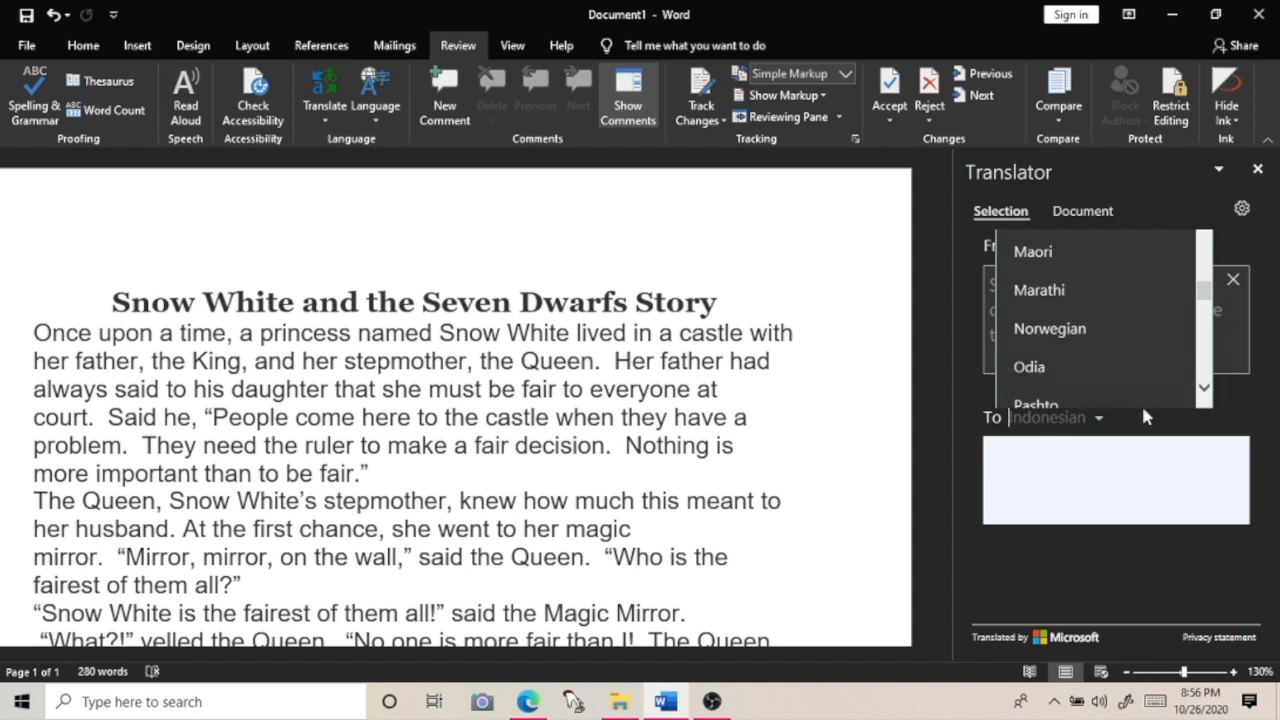
{"action": "left_click_drag", "start_coordinate": [1206, 292], "coordinate": [1202, 251]}
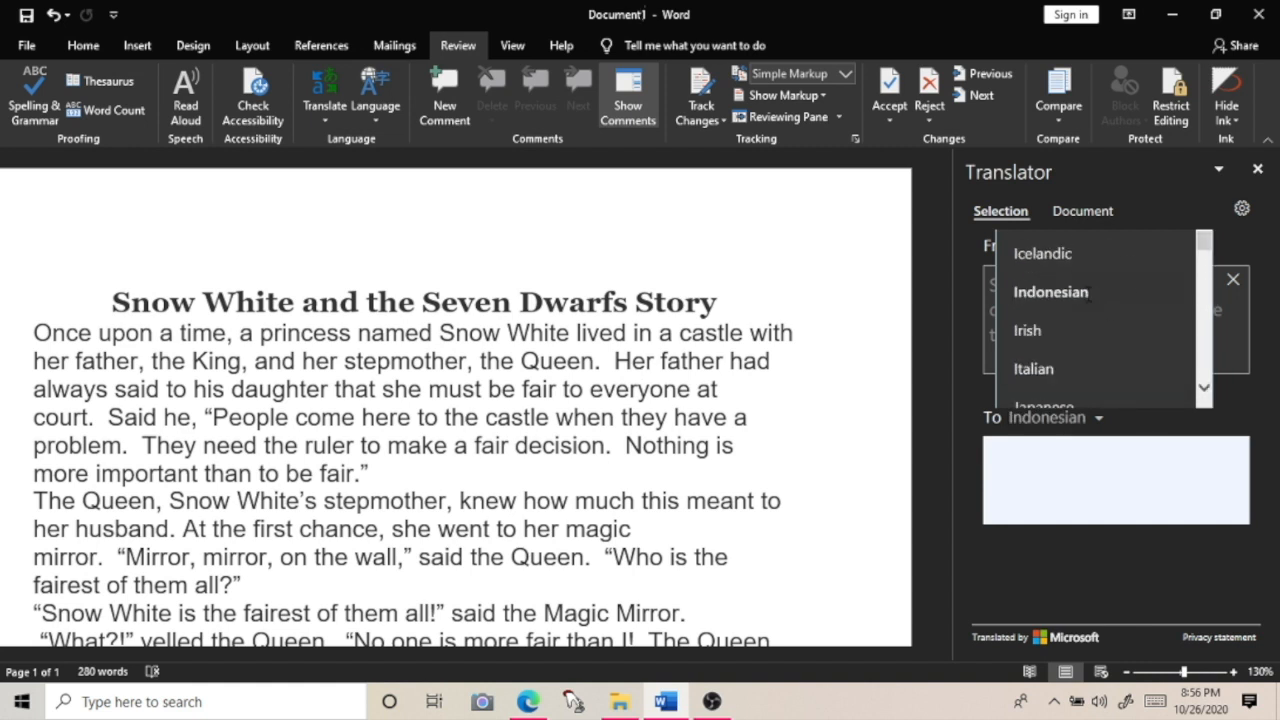
{"action": "left_click", "coordinate": [1089, 298]}
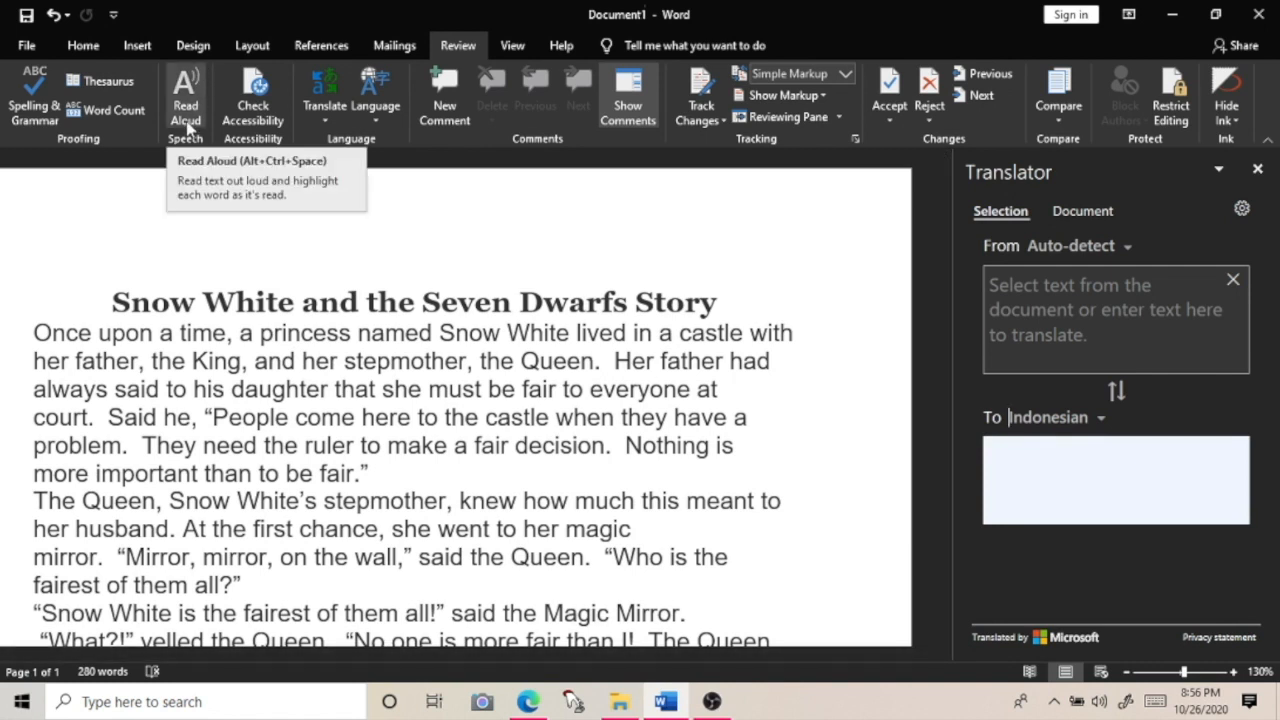
Translate the story's title and first paragraph, up to "more important than to be fair", into Indonesian and view the full translation.
{"action": "left_click", "coordinate": [326, 122]}
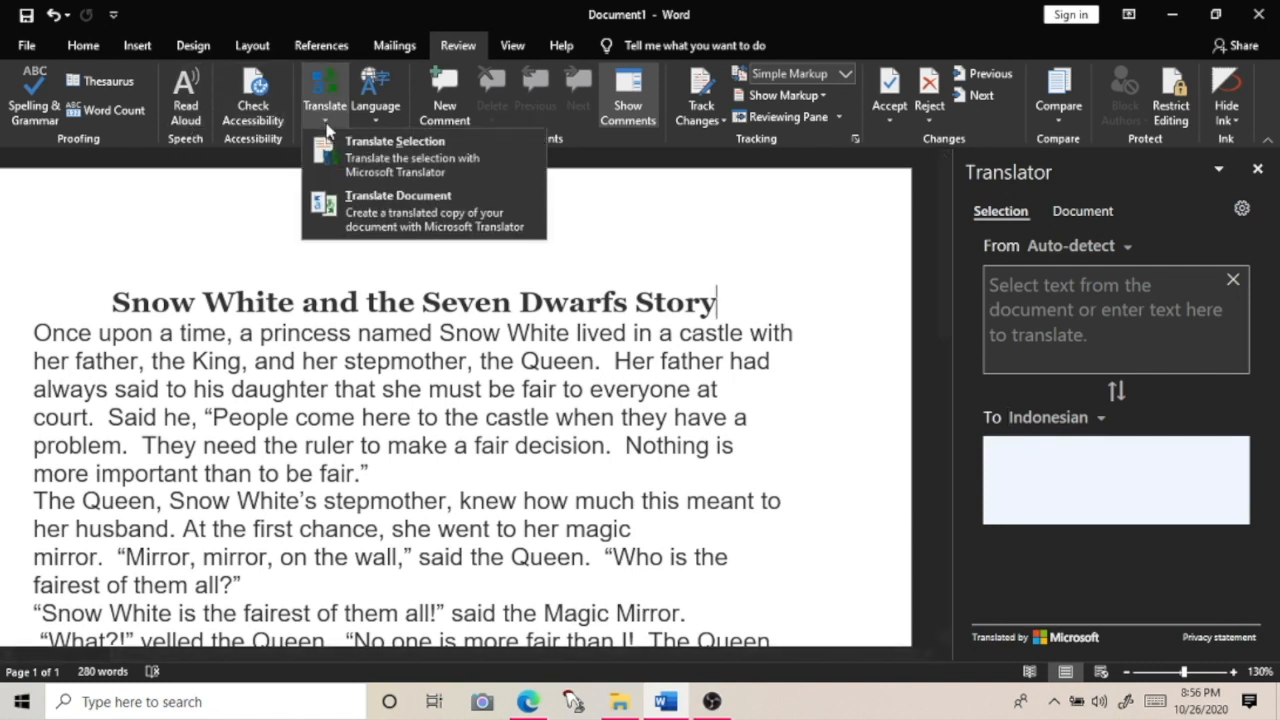
{"action": "left_click", "coordinate": [391, 168]}
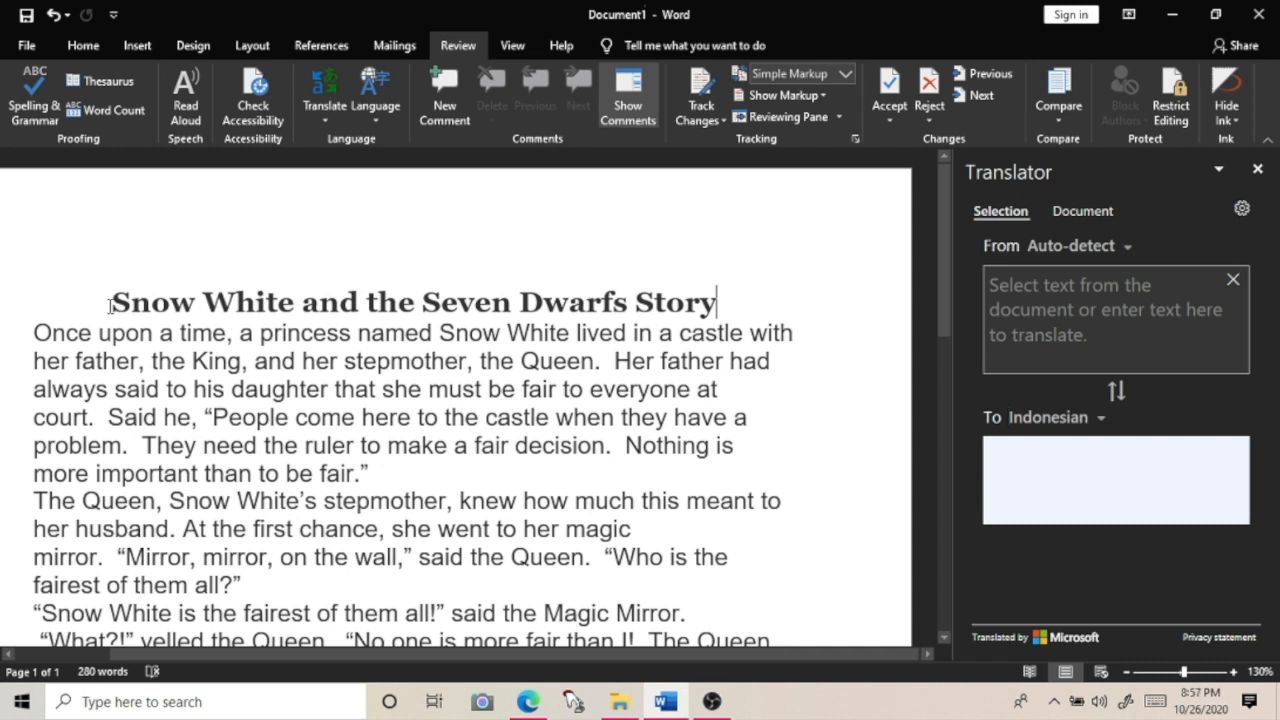
{"action": "left_click_drag", "start_coordinate": [110, 302], "coordinate": [358, 475]}
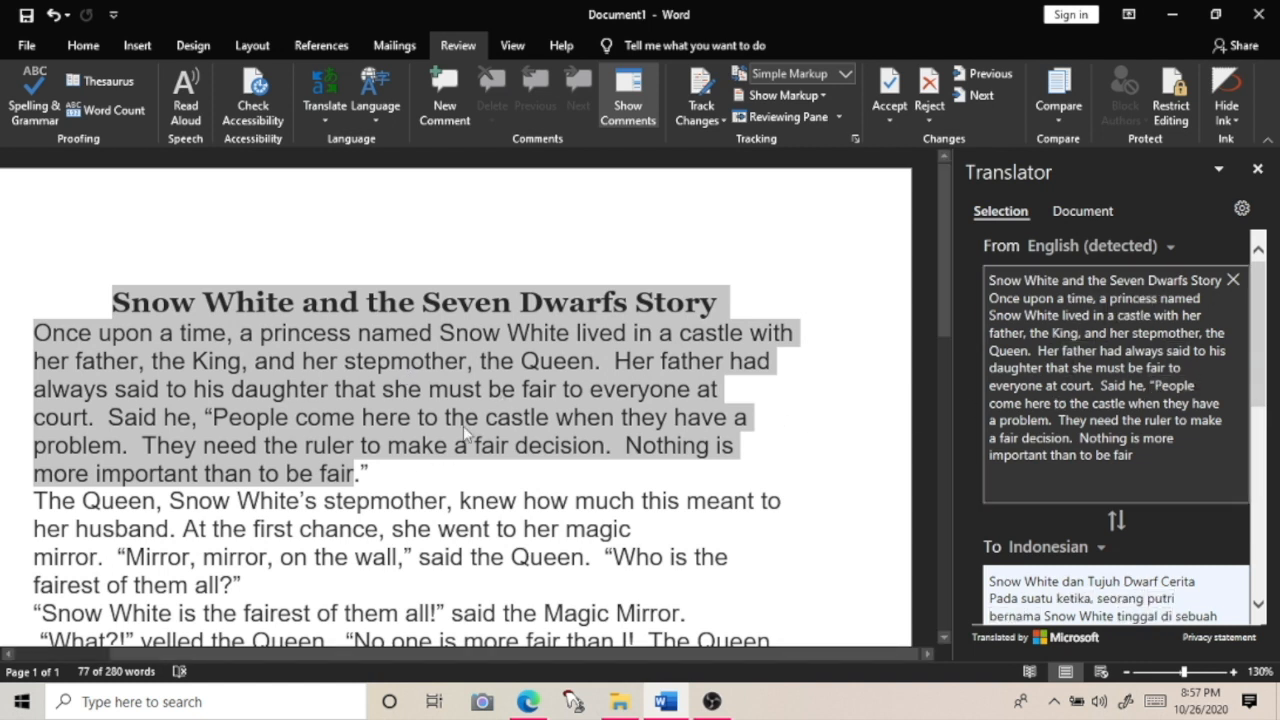
{"action": "scroll", "coordinate": [1185, 490], "scroll_direction": "down", "scroll_amount": 1}
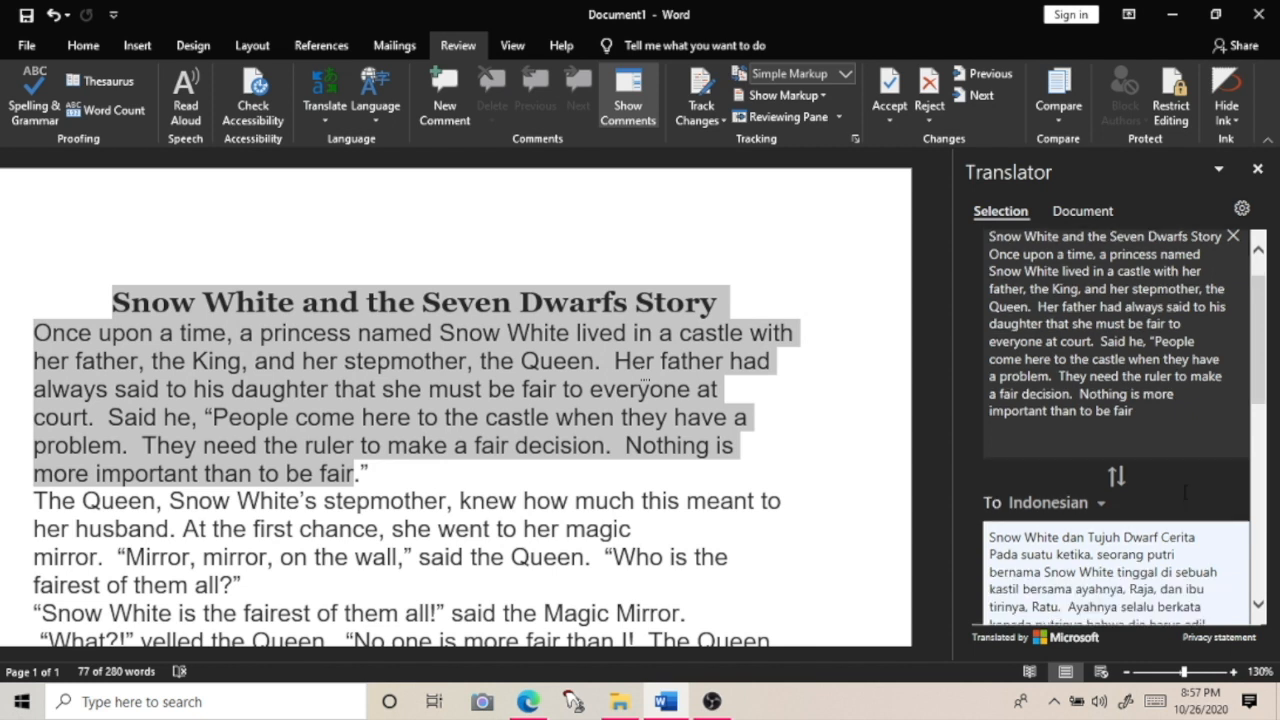
{"action": "scroll", "coordinate": [1185, 490], "scroll_direction": "down", "scroll_amount": 3}
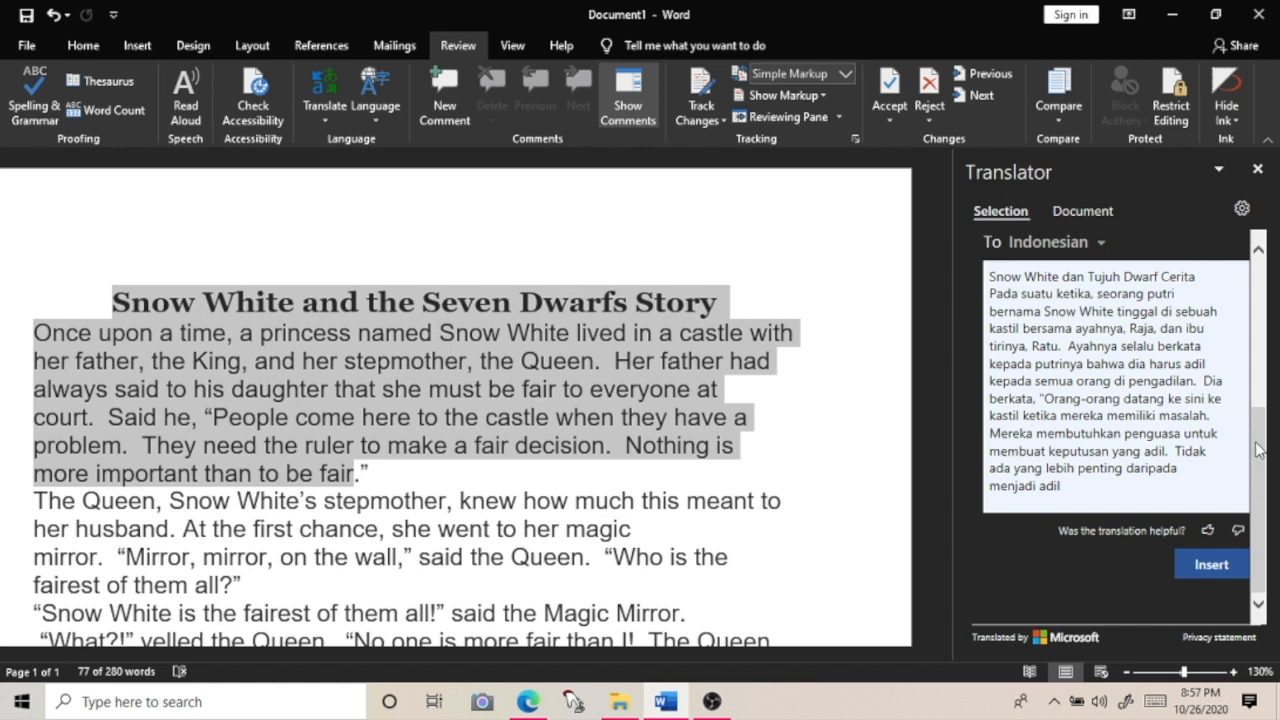
{"action": "mouse_move", "coordinate": [1258, 450]}
{"action": "left_mouse_down"}
{"action": "mouse_move", "coordinate": [1246, 280]}
{"action": "mouse_move", "coordinate": [1264, 446]}
{"action": "left_mouse_up"}
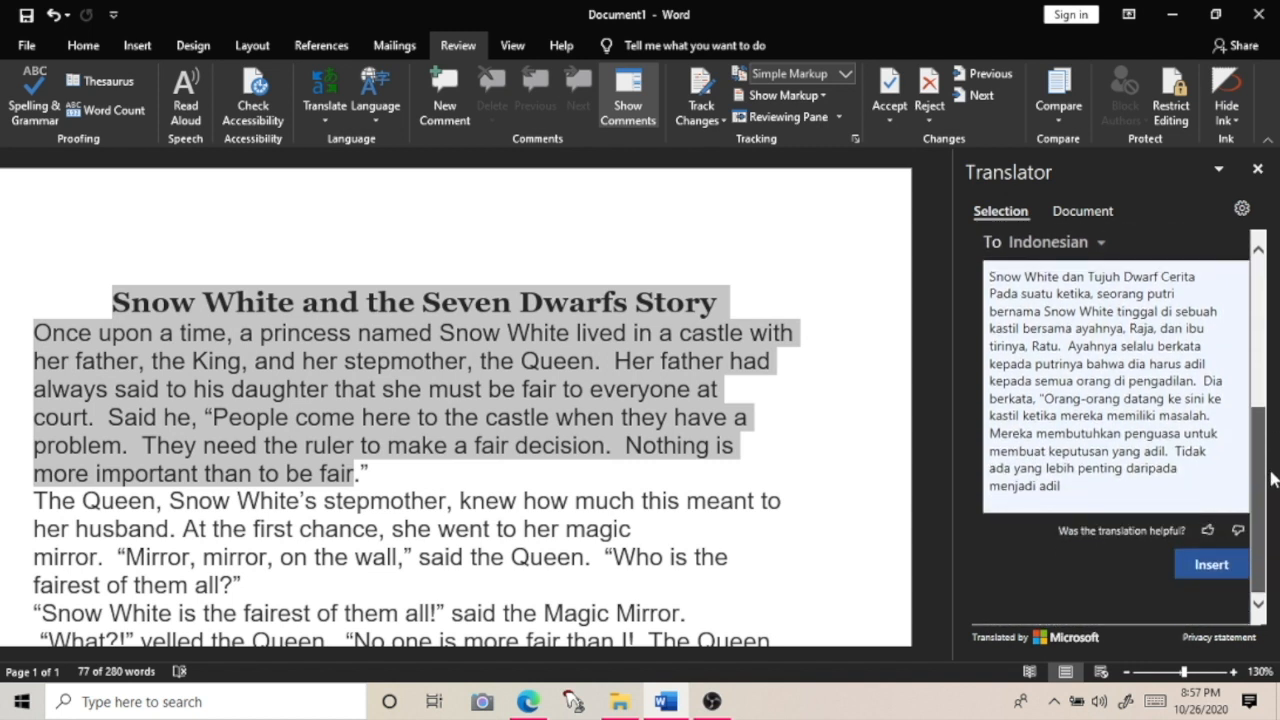
Insert the Indonesian translation on a new line after "more important than to be fair.", before the closing quotation mark.
{"action": "left_click", "coordinate": [364, 475]}
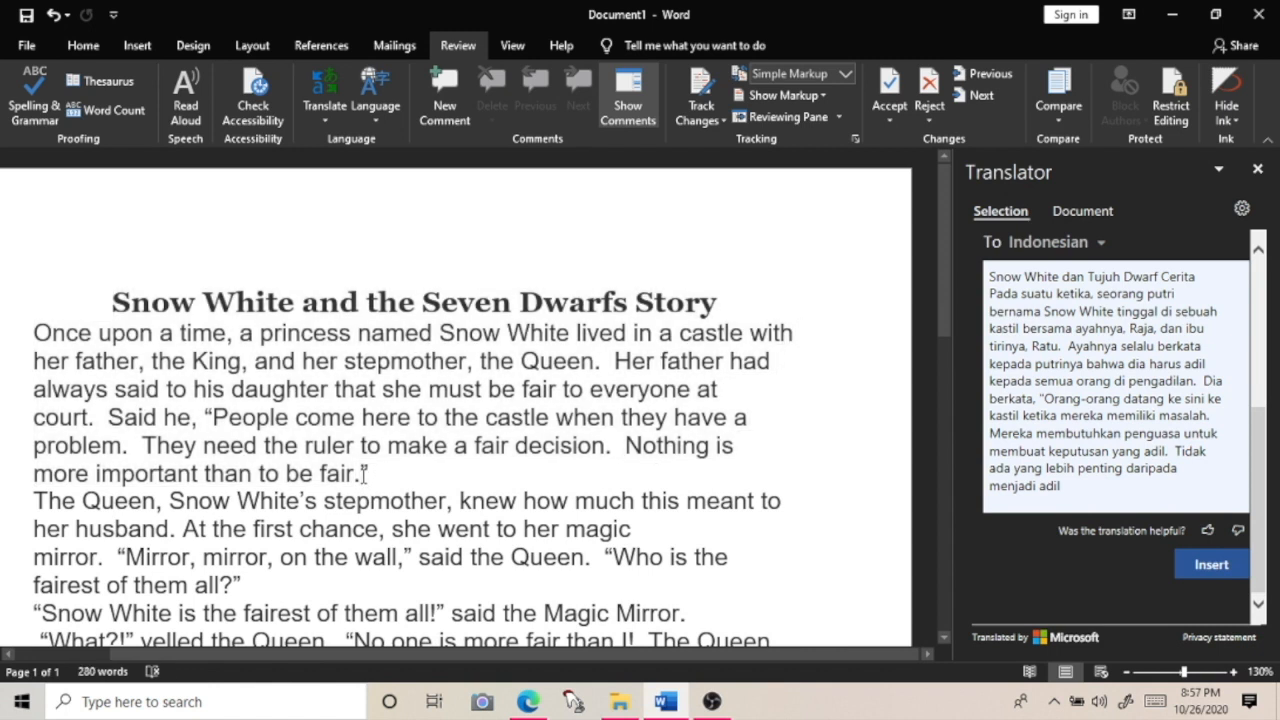
{"action": "key", "text": "Return"}
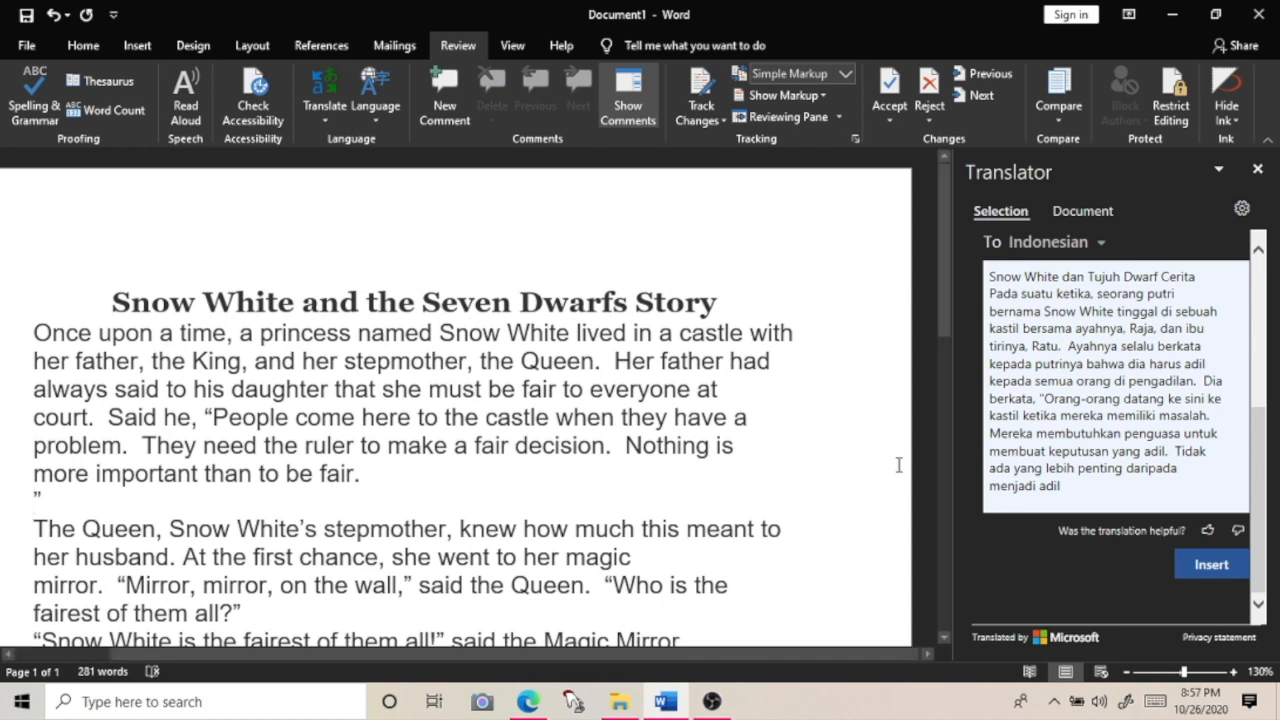
{"action": "left_click", "coordinate": [1211, 565]}
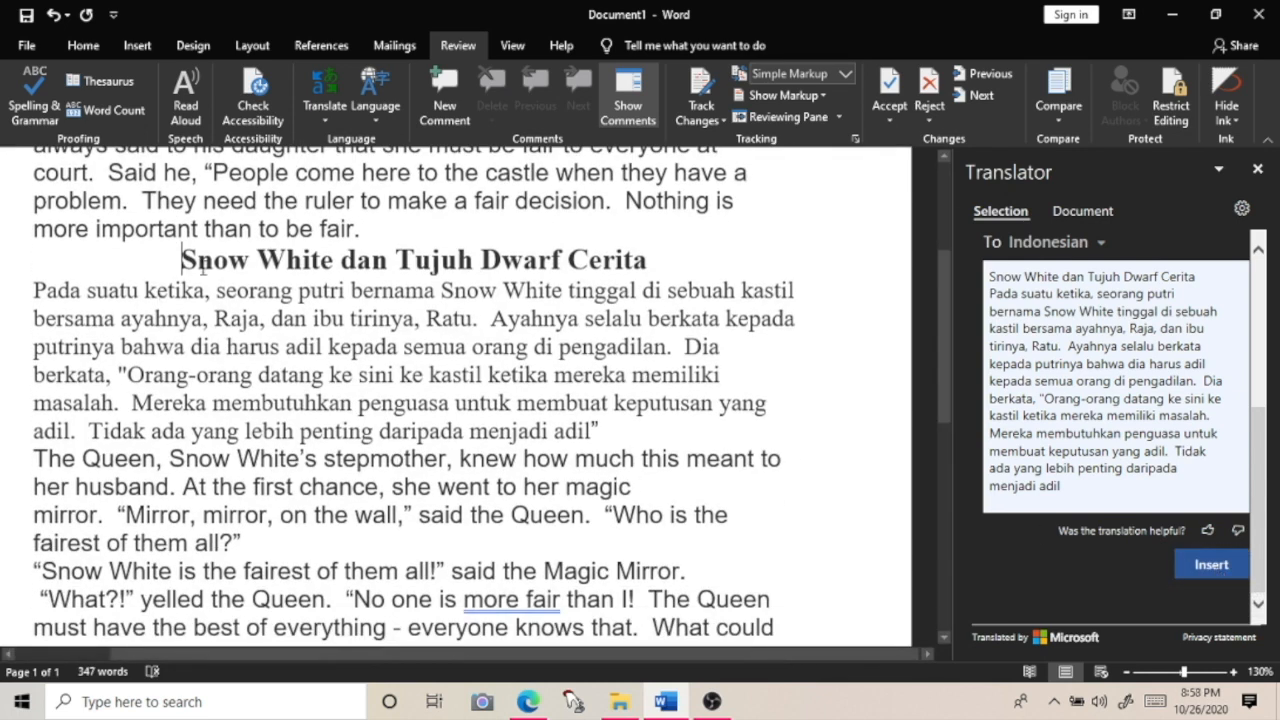
Add an empty line after the inserted Indonesian passage, before the paragraph beginning "The Queen, Snow White's stepmother".
{"action": "scroll", "coordinate": [238, 253], "scroll_direction": "down", "scroll_amount": 3}
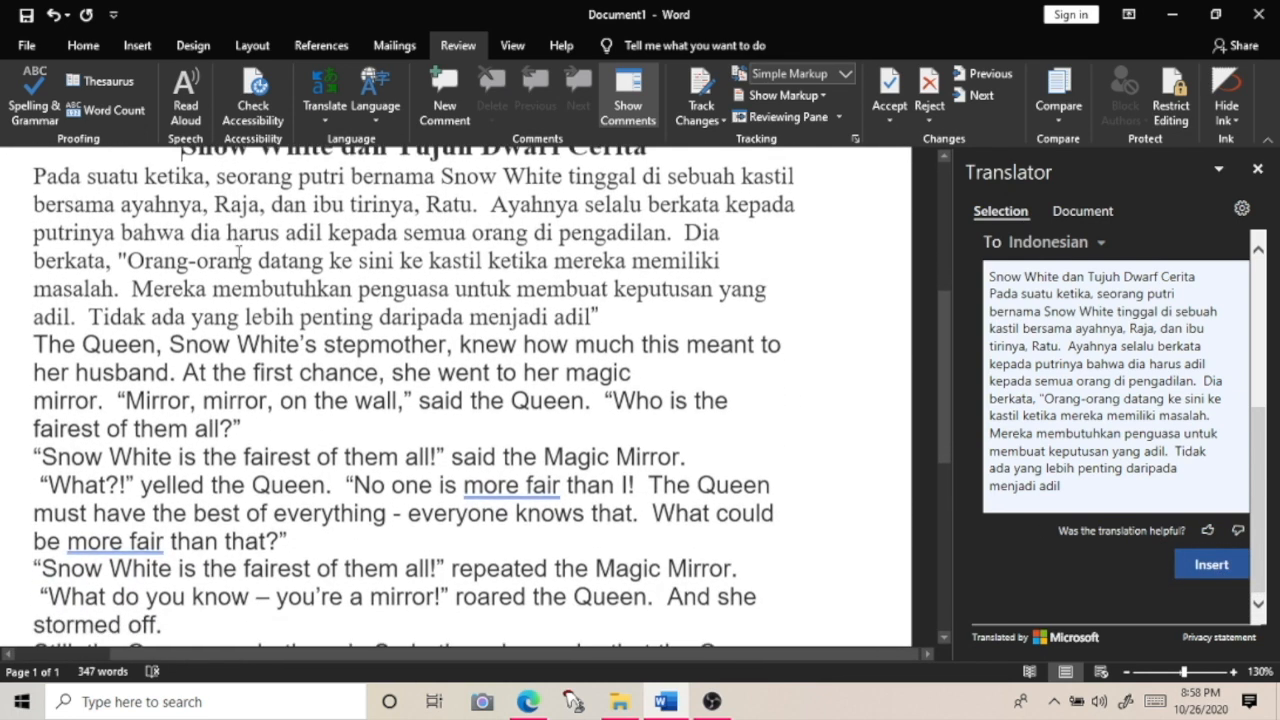
{"action": "left_click", "coordinate": [609, 322]}
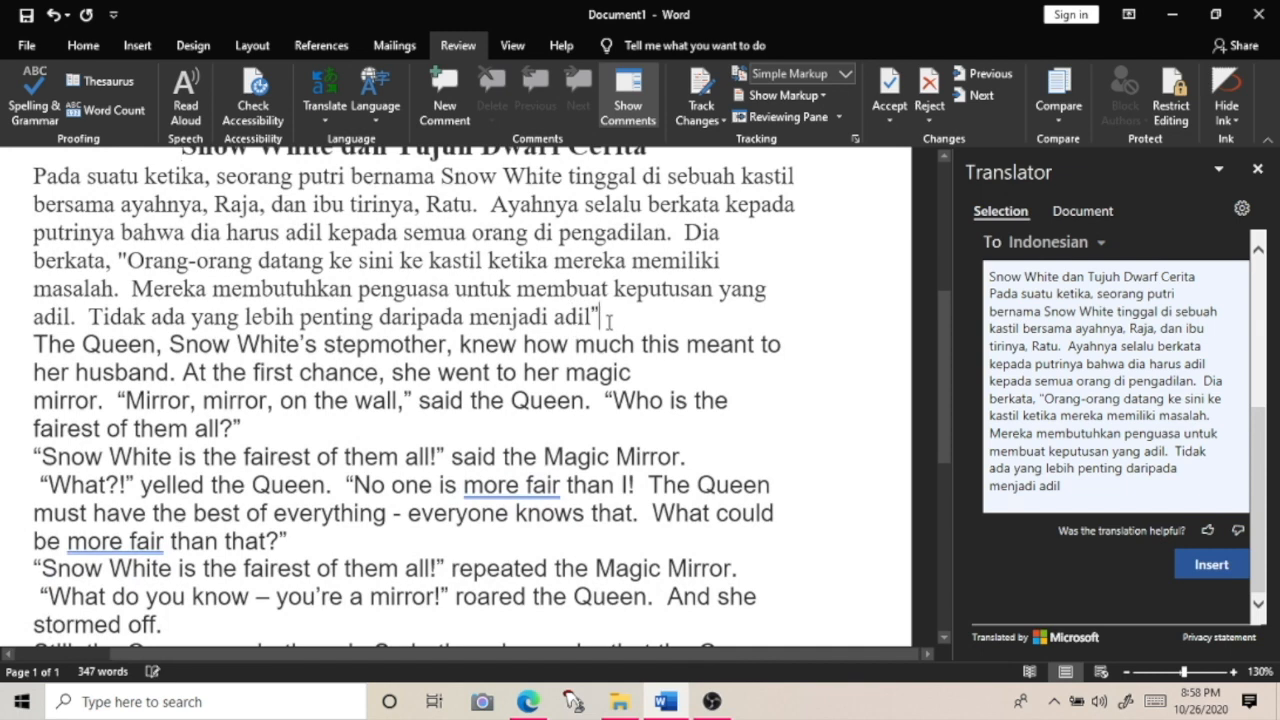
{"action": "key", "text": "Return"}
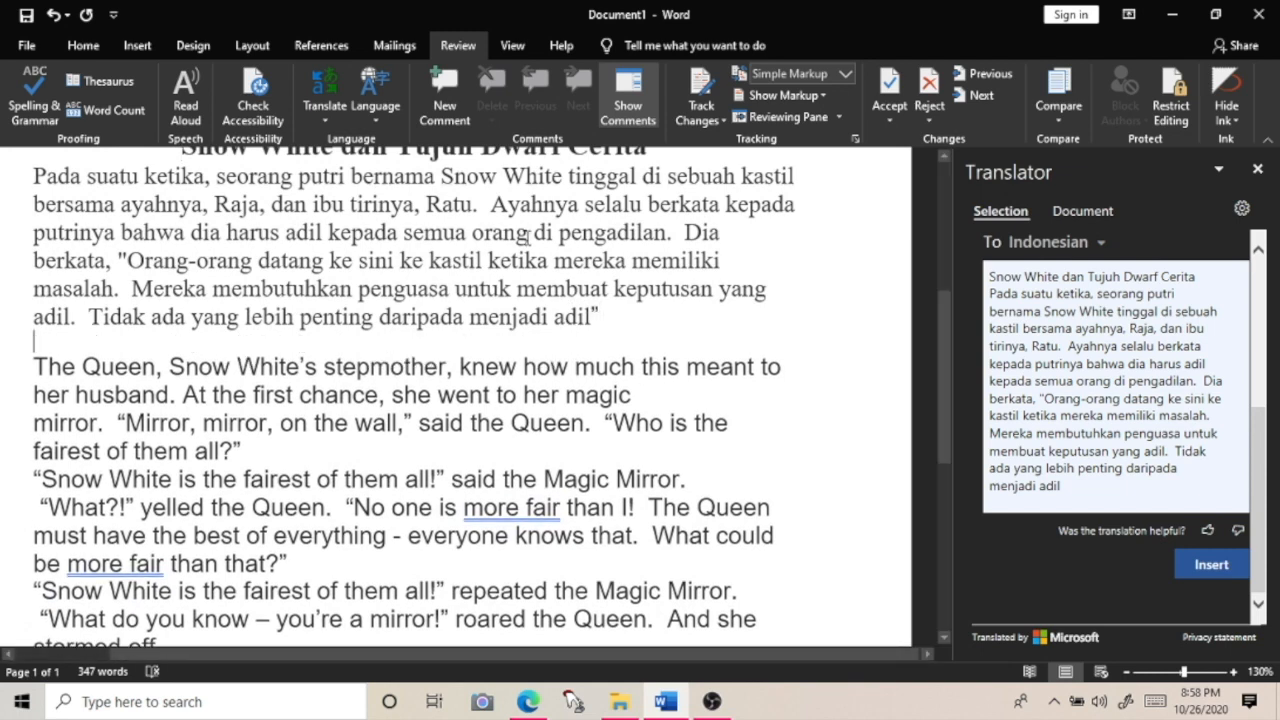
Examine the inserted Indonesian passage alongside the English paragraph above it and the Translator's text.
{"action": "scroll", "coordinate": [527, 237], "scroll_direction": "up", "scroll_amount": 1}
{"action": "scroll", "coordinate": [527, 237], "scroll_direction": "up", "scroll_amount": 3}
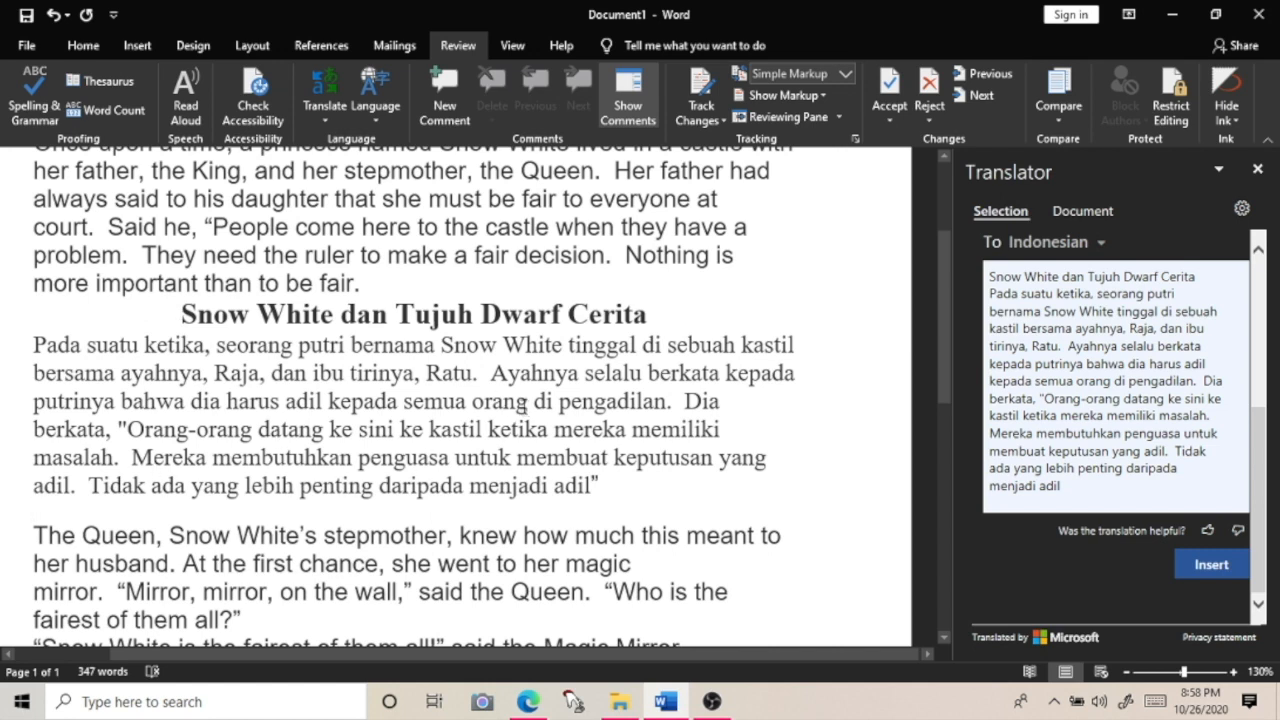
{"action": "scroll", "coordinate": [522, 405], "scroll_direction": "down", "scroll_amount": 2}
{"action": "scroll", "coordinate": [522, 405], "scroll_direction": "up", "scroll_amount": 1}
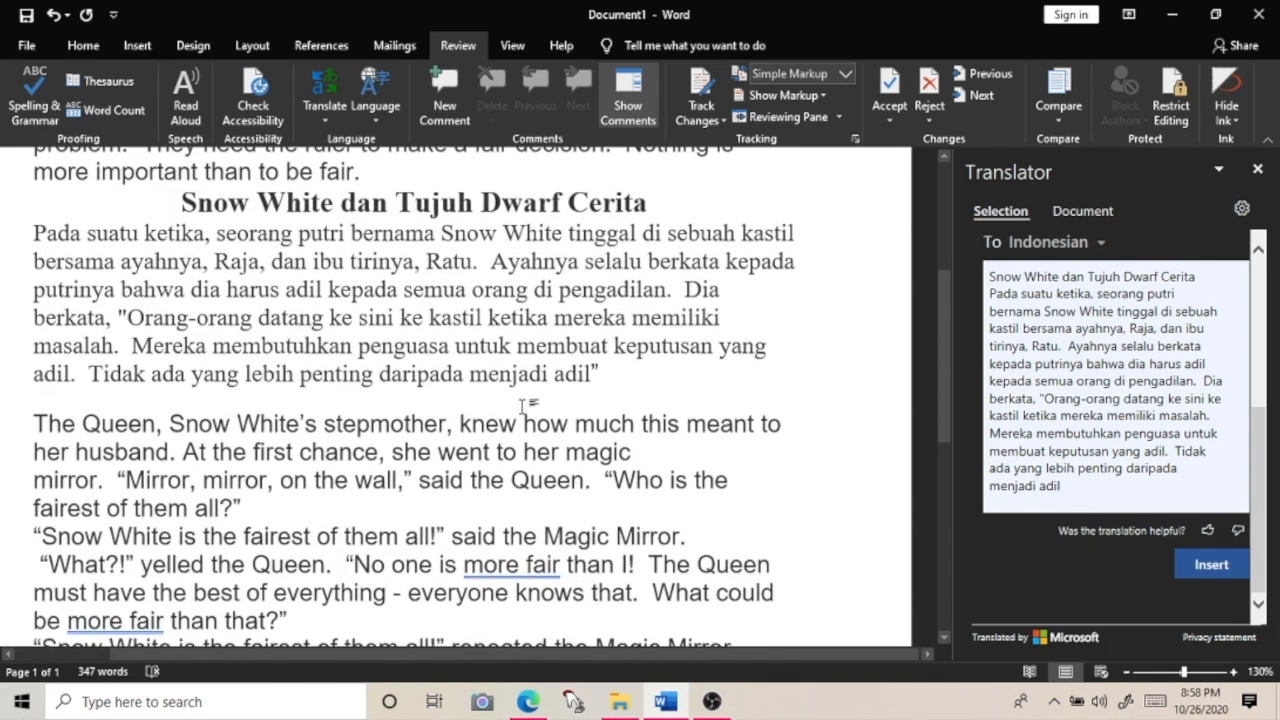
{"action": "left_click", "coordinate": [1013, 381]}
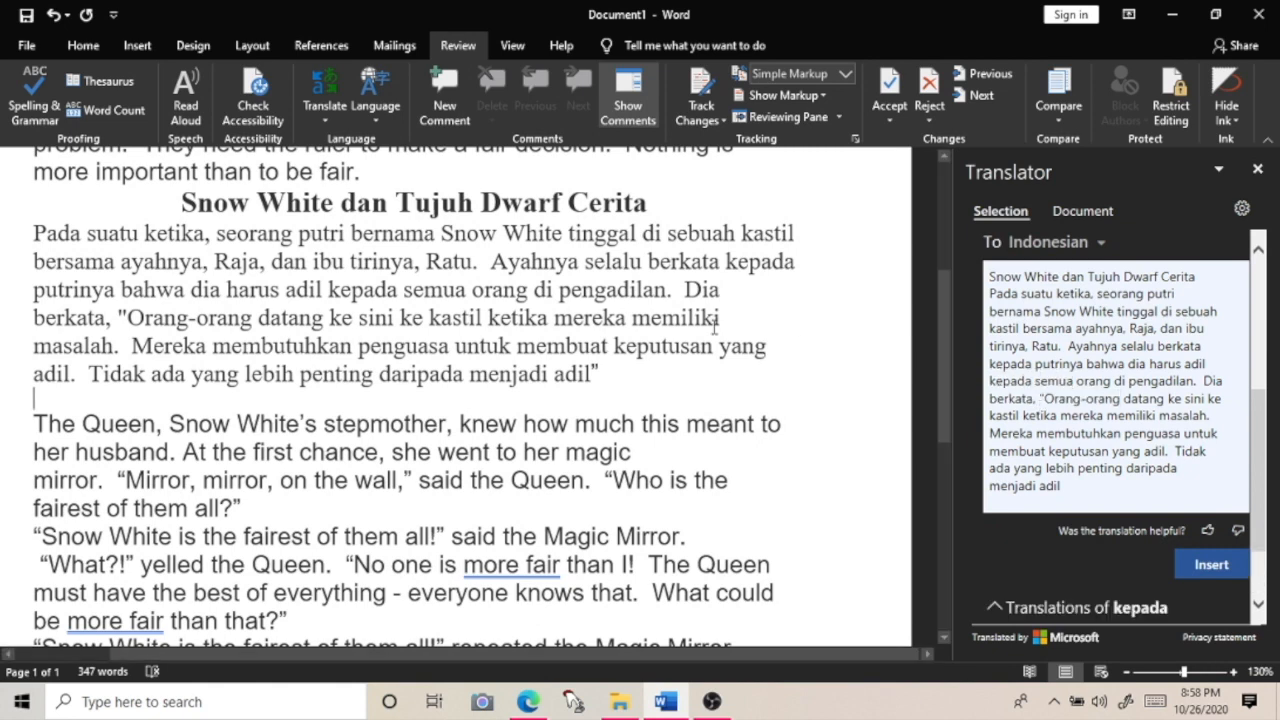
{"action": "scroll", "coordinate": [714, 330], "scroll_direction": "up", "scroll_amount": 1}
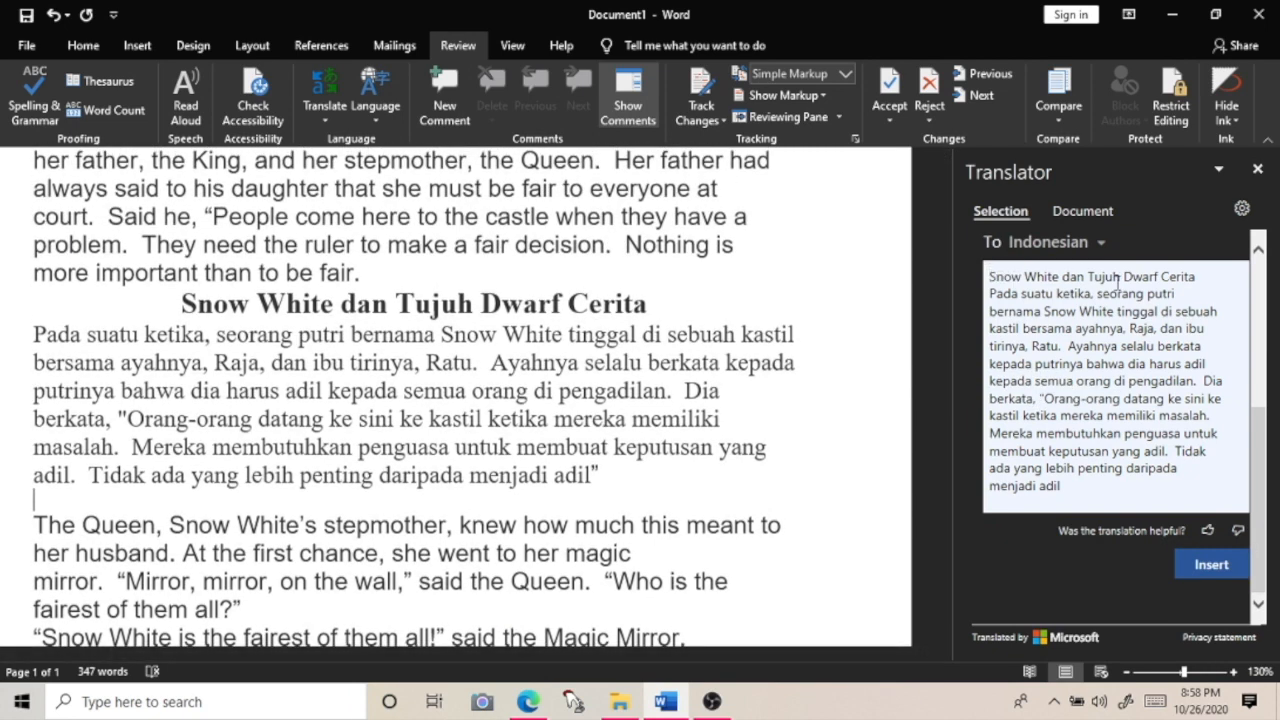
Change the Translator's target language from Indonesian to Arabic and view the full Arabic translation of the title and first paragraph.
{"action": "left_click", "coordinate": [1120, 291]}
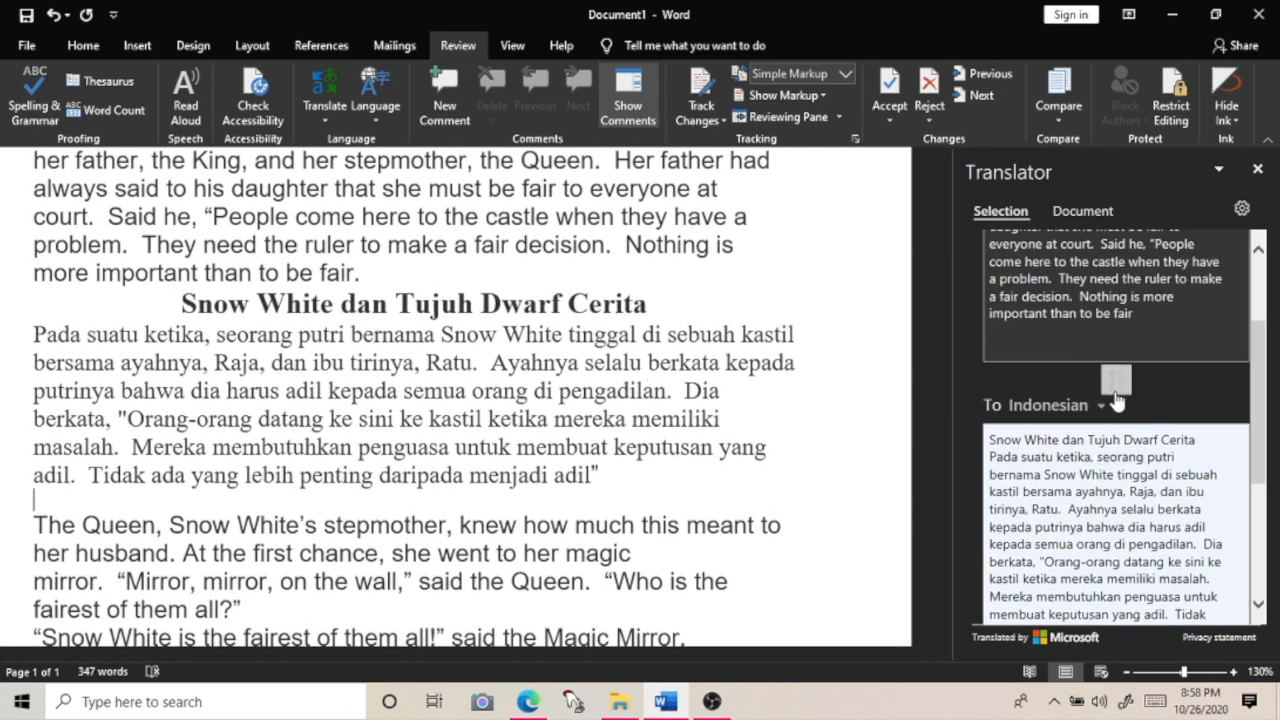
{"action": "left_click", "coordinate": [1100, 410]}
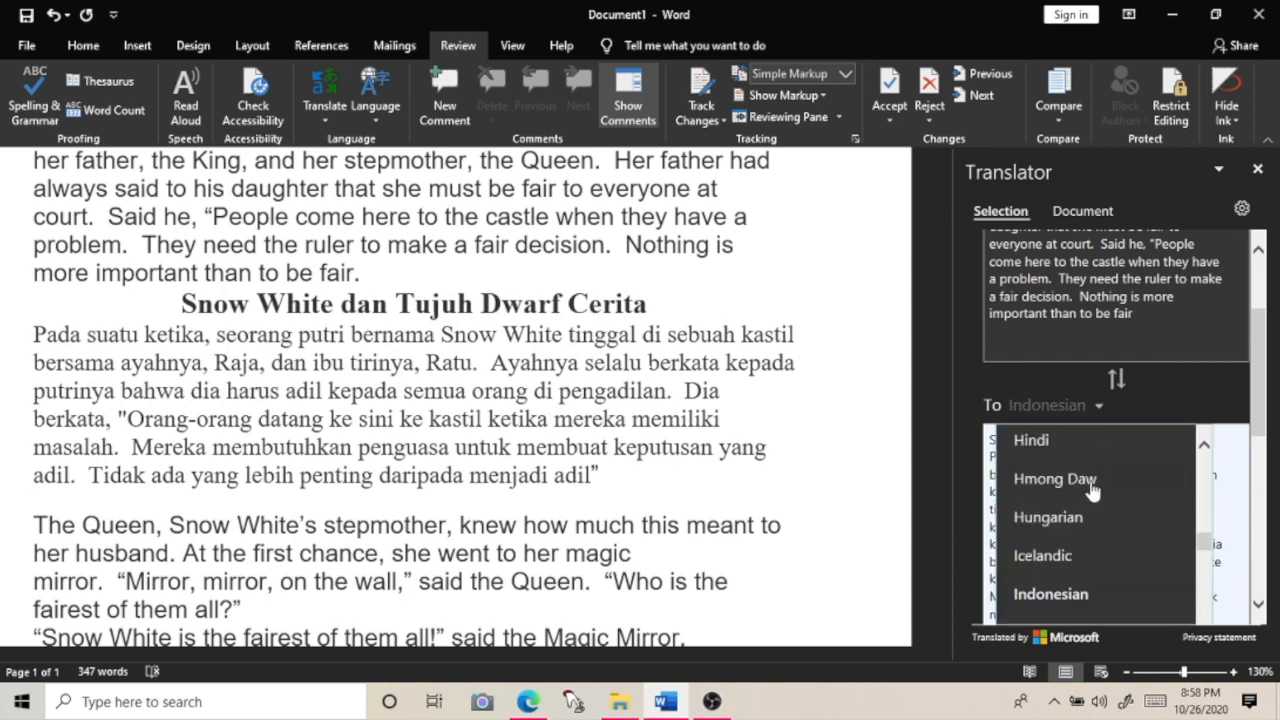
{"action": "scroll", "coordinate": [1093, 490], "scroll_direction": "up", "scroll_amount": 5}
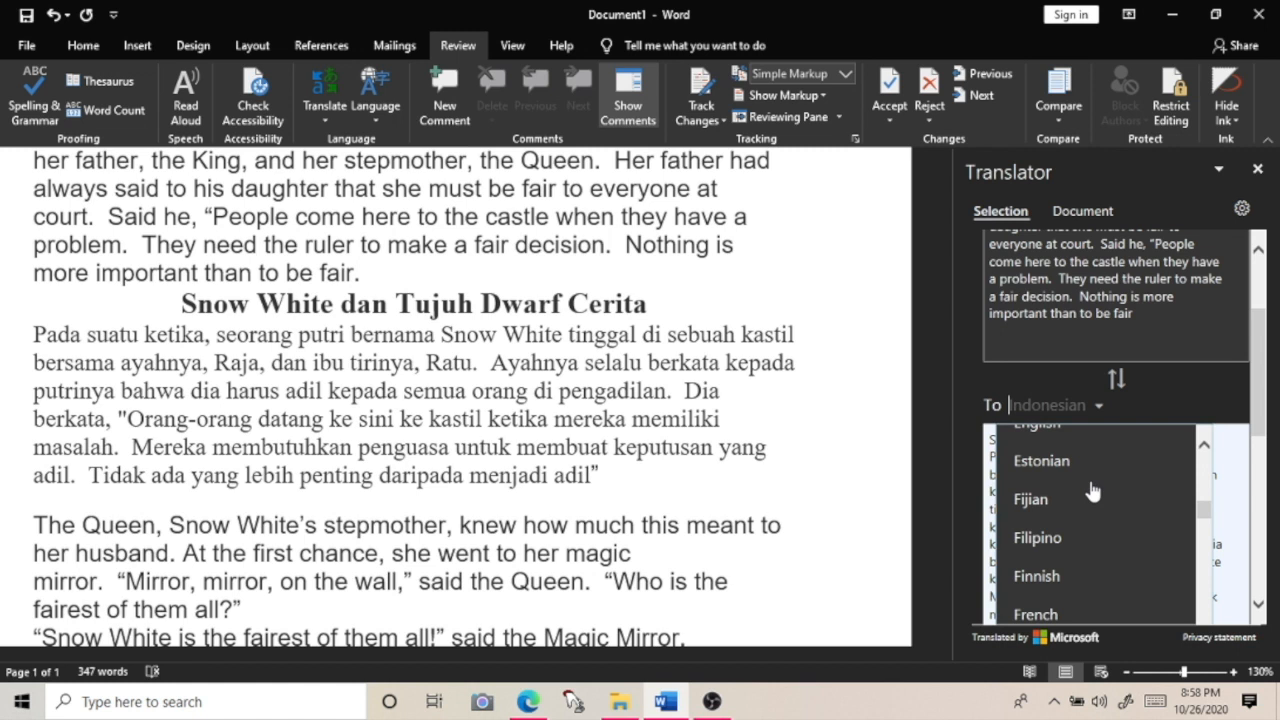
{"action": "scroll", "coordinate": [1093, 492], "scroll_direction": "up", "scroll_amount": 1}
{"action": "scroll", "coordinate": [1093, 490], "scroll_direction": "up", "scroll_amount": 3}
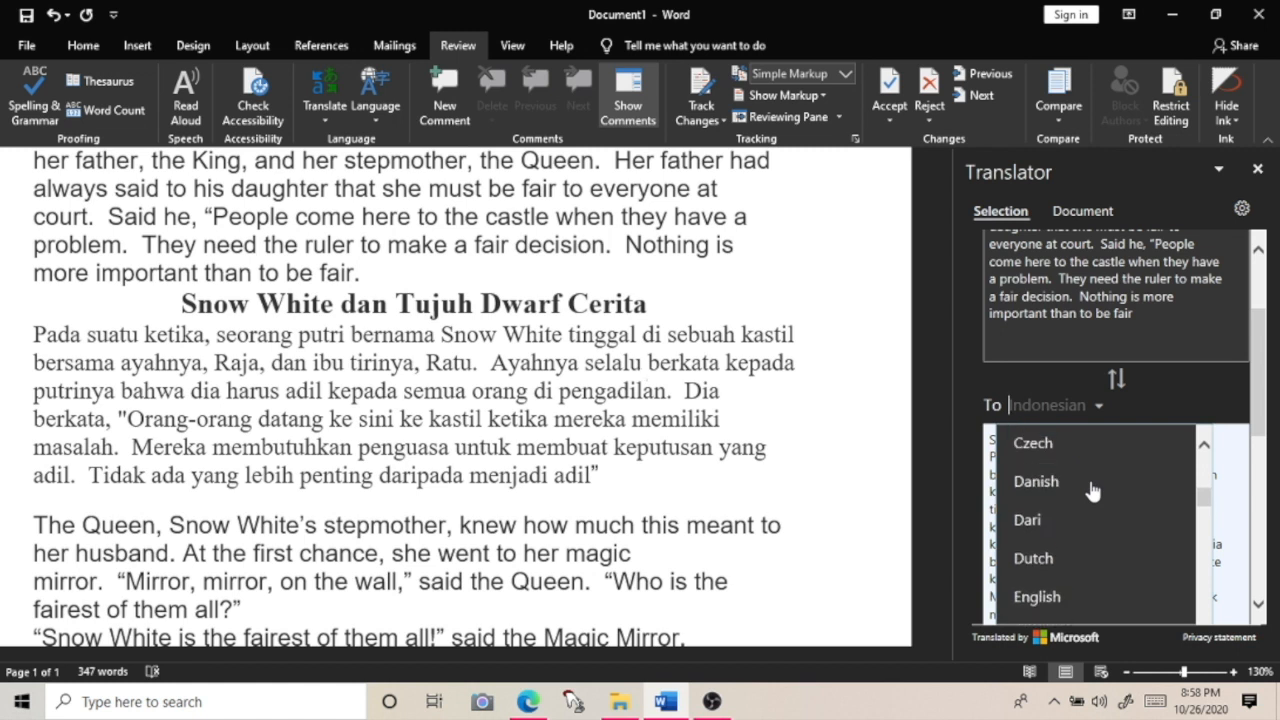
{"action": "scroll", "coordinate": [1093, 490], "scroll_direction": "up", "scroll_amount": 2}
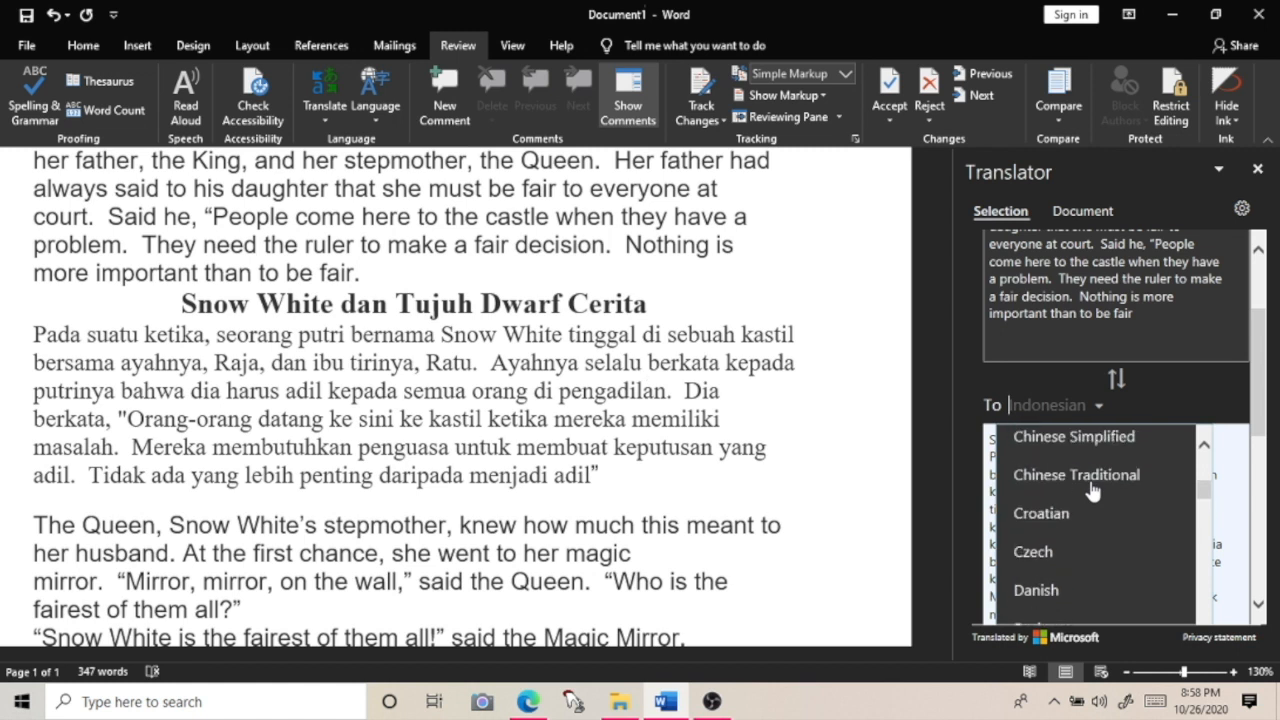
{"action": "scroll", "coordinate": [1093, 490], "scroll_direction": "up", "scroll_amount": 1}
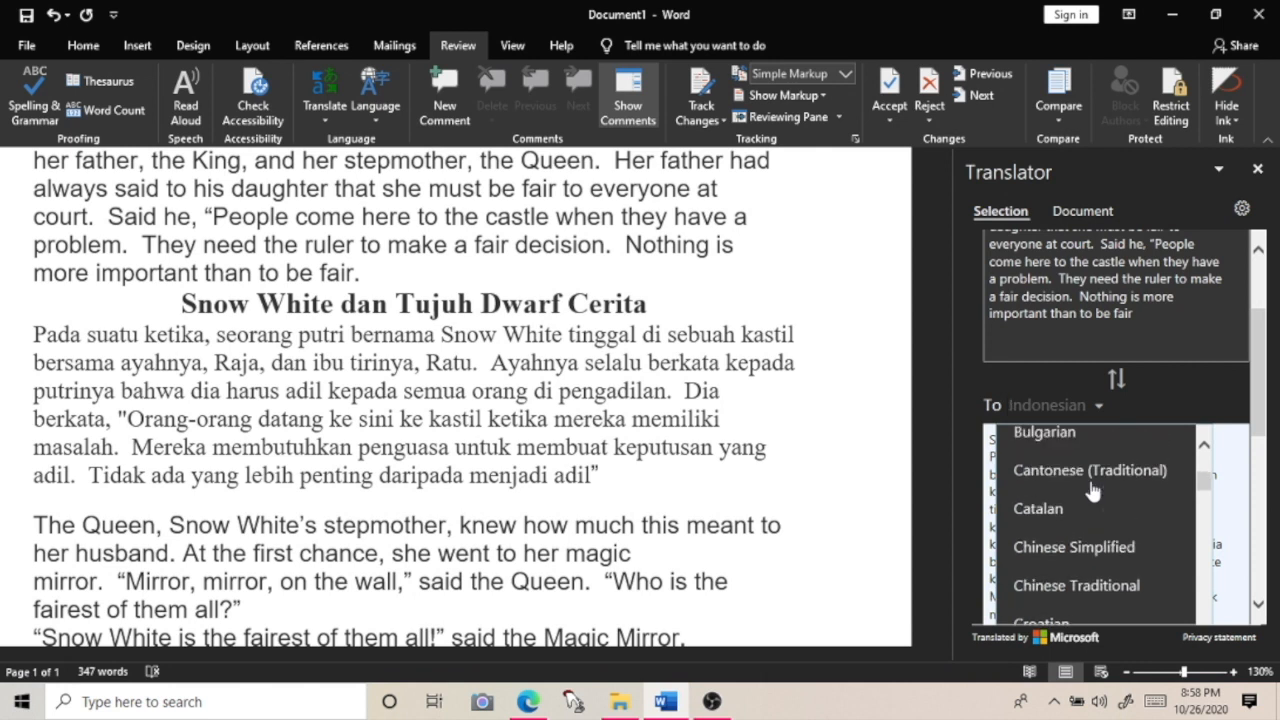
{"action": "scroll", "coordinate": [1093, 490], "scroll_direction": "up", "scroll_amount": 2}
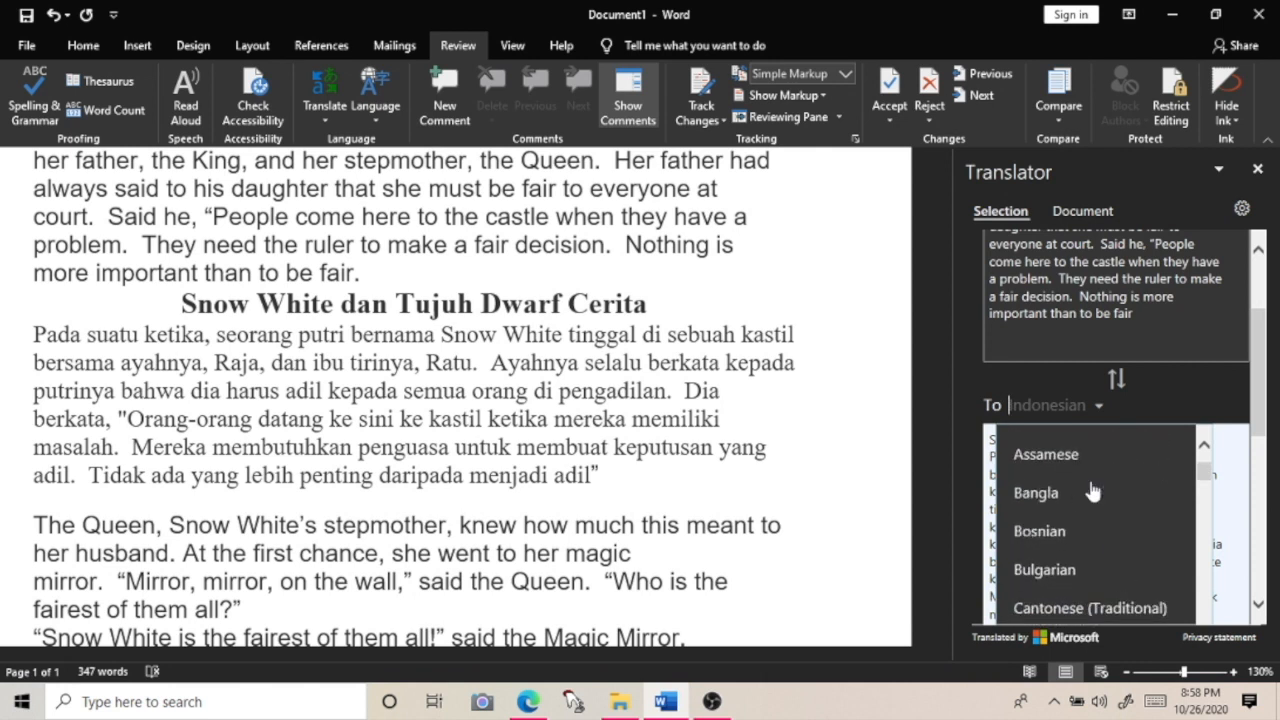
{"action": "scroll", "coordinate": [1093, 490], "scroll_direction": "up", "scroll_amount": 3}
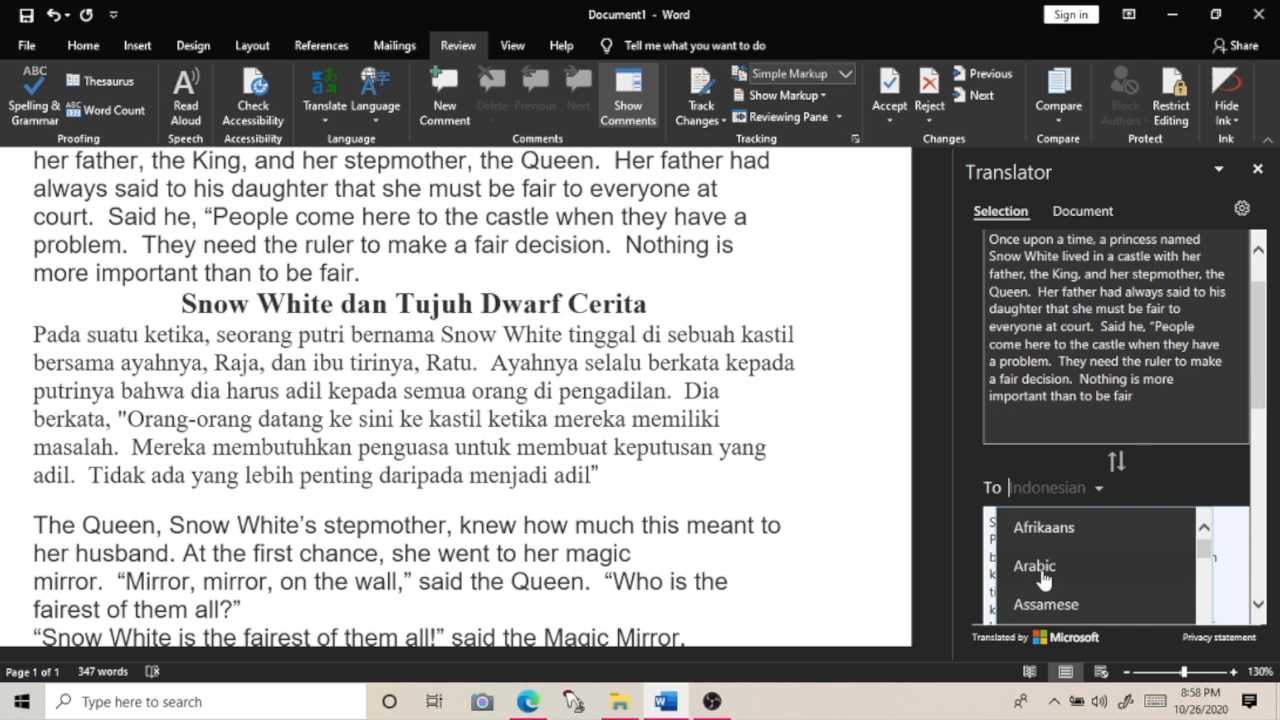
{"action": "left_click", "coordinate": [1036, 566]}
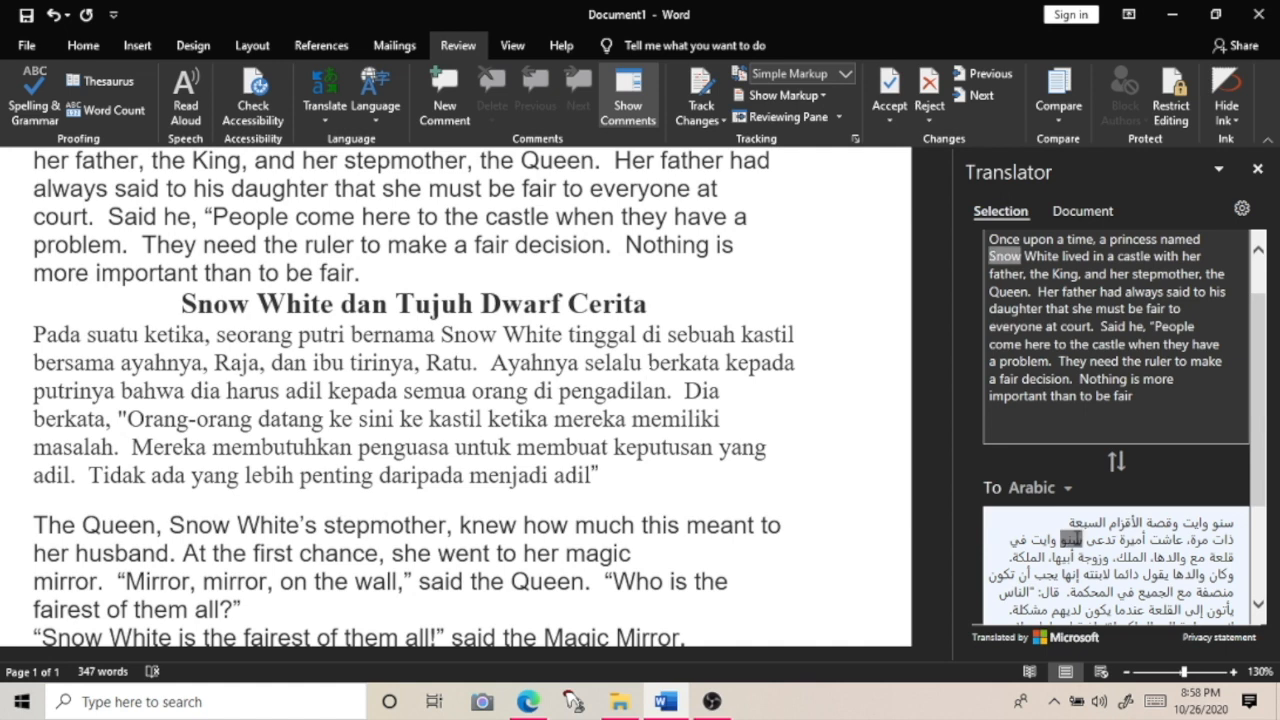
{"action": "scroll", "coordinate": [1078, 542], "scroll_direction": "down", "scroll_amount": 3}
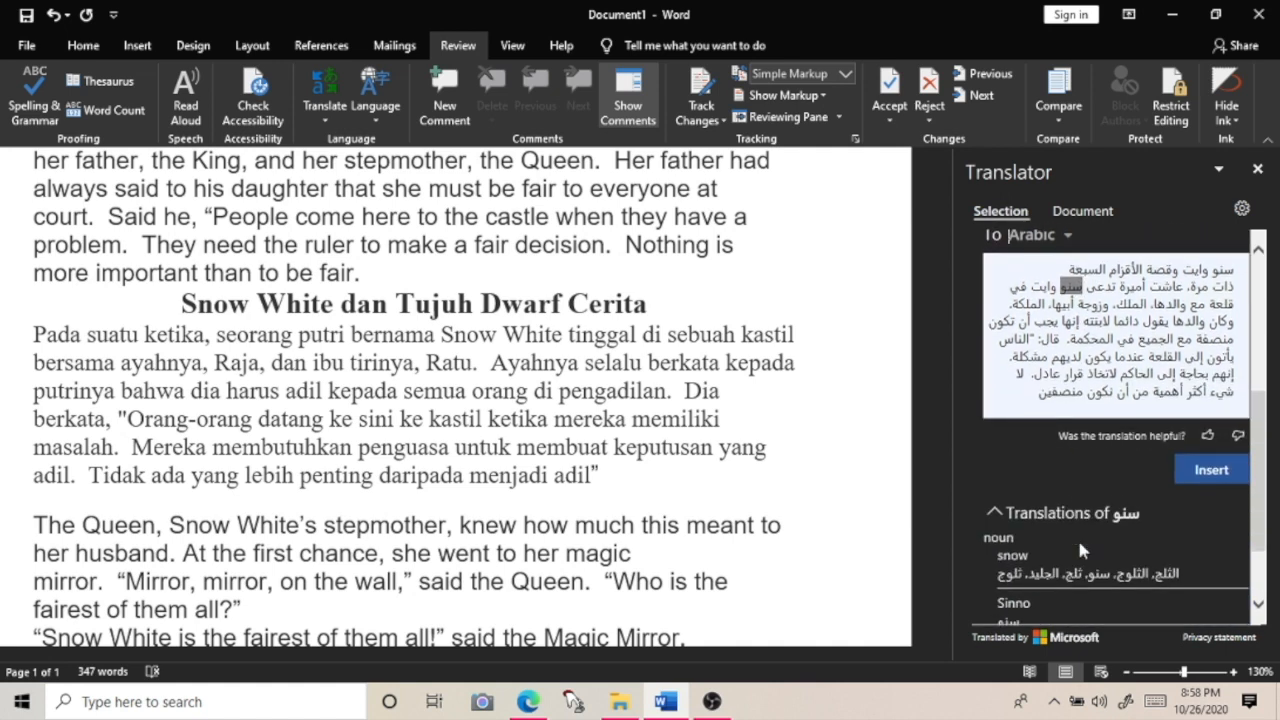
{"action": "scroll", "coordinate": [1100, 450], "scroll_direction": "up", "scroll_amount": 2}
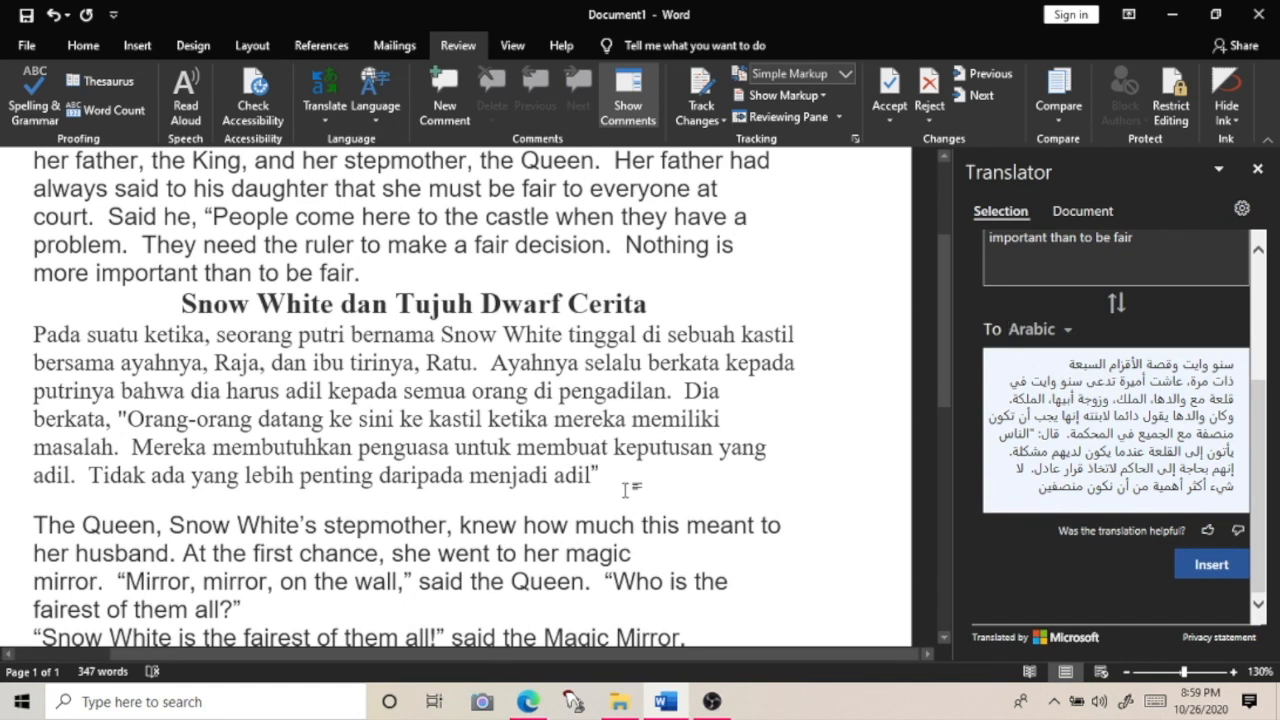
Insert the Arabic translation below the Indonesian passage, separated from it by an empty line.
{"action": "left_click", "coordinate": [615, 476]}
{"action": "key", "text": "Return"}
{"action": "key", "text": "Return"}
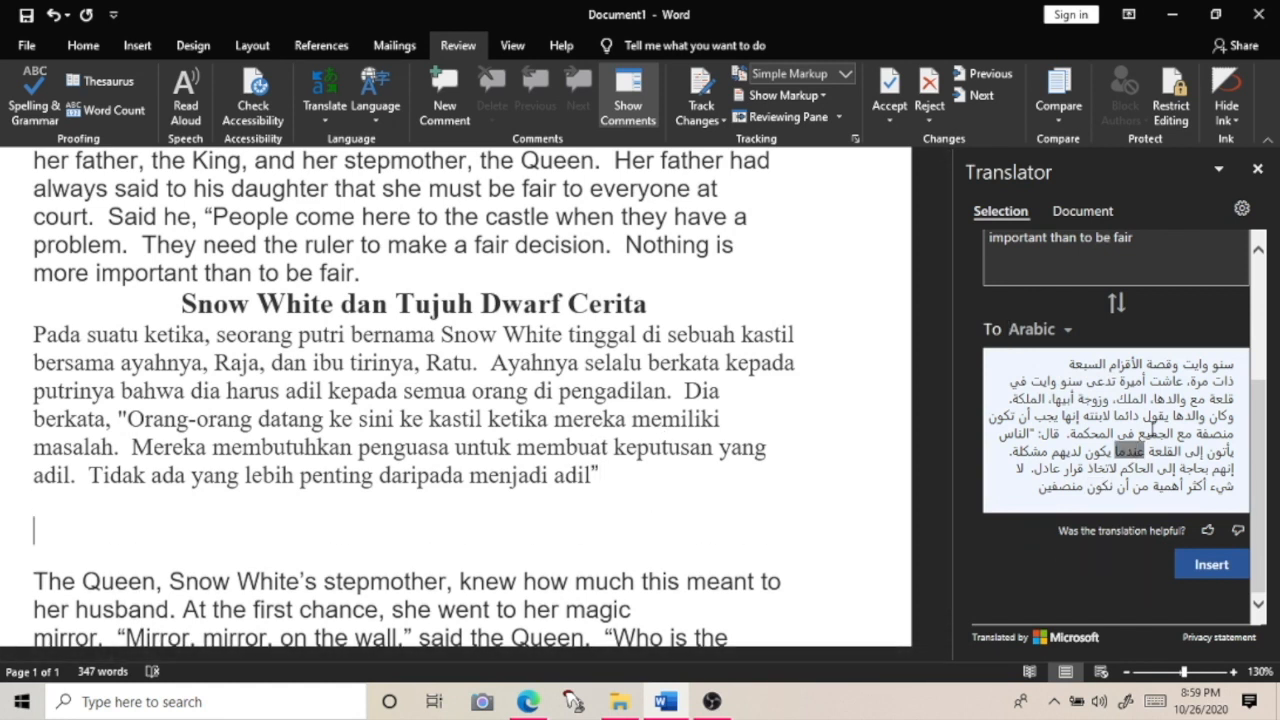
{"action": "left_click", "coordinate": [1211, 566]}
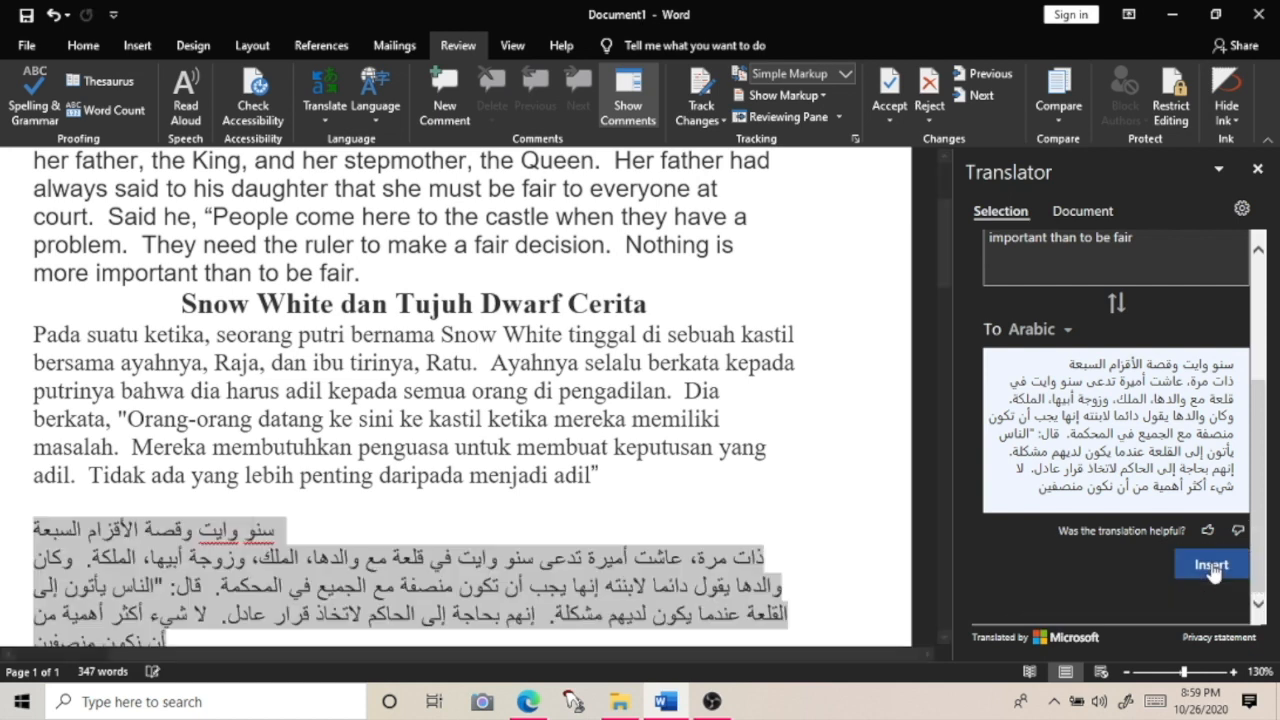
{"action": "scroll", "coordinate": [778, 493], "scroll_direction": "down", "scroll_amount": 3}
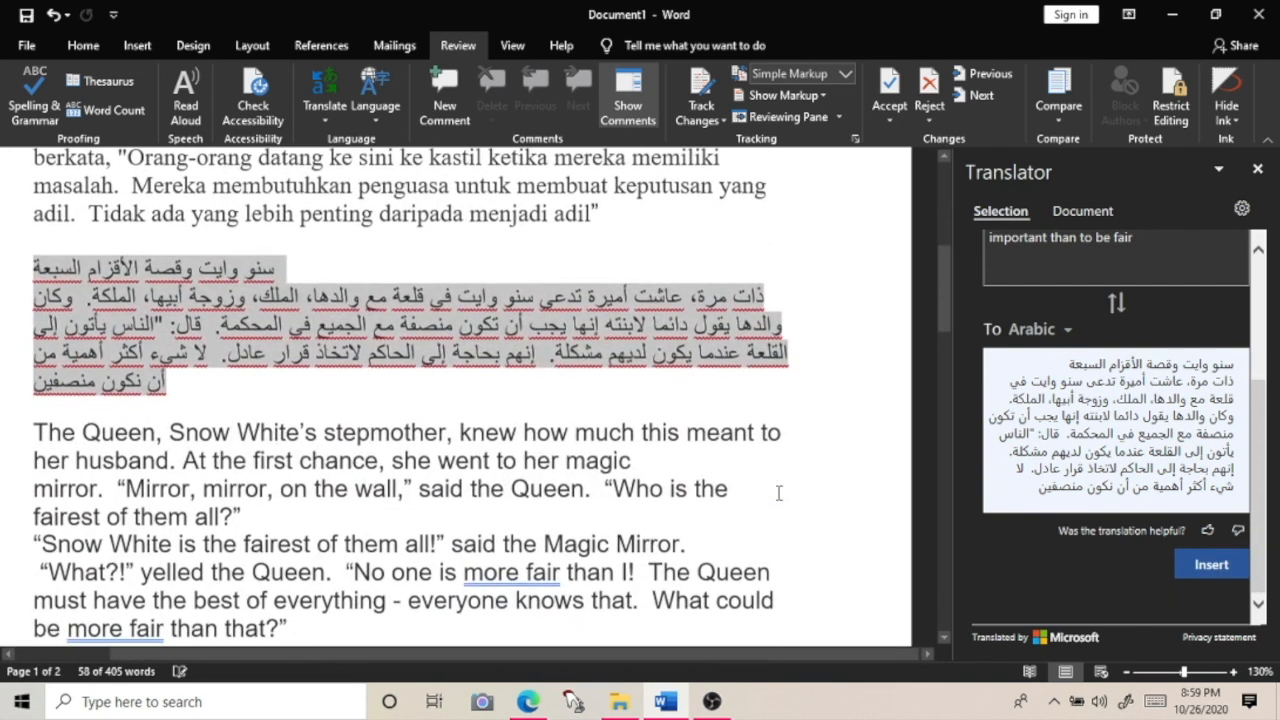
{"action": "left_click", "coordinate": [423, 398]}
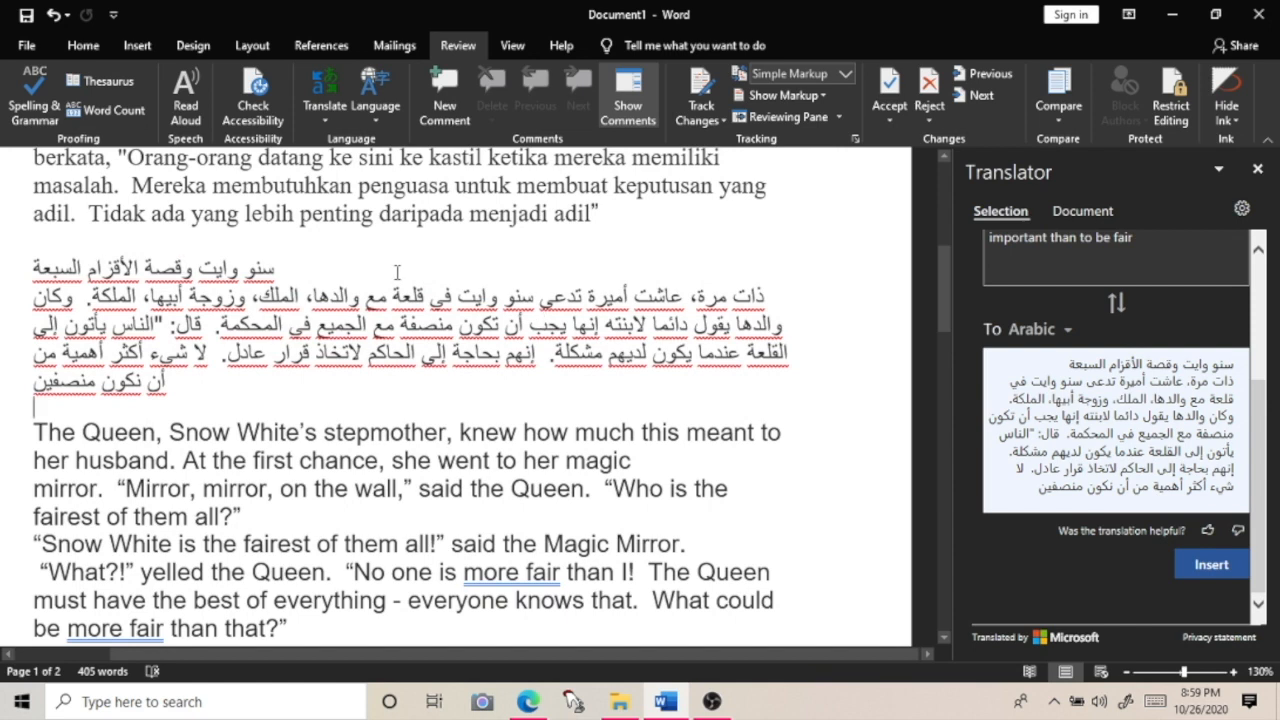
Compare the English title and first paragraph with the Indonesian and Arabic passages, and look at the available translation options.
{"action": "scroll", "coordinate": [548, 263], "scroll_direction": "up", "scroll_amount": 3}
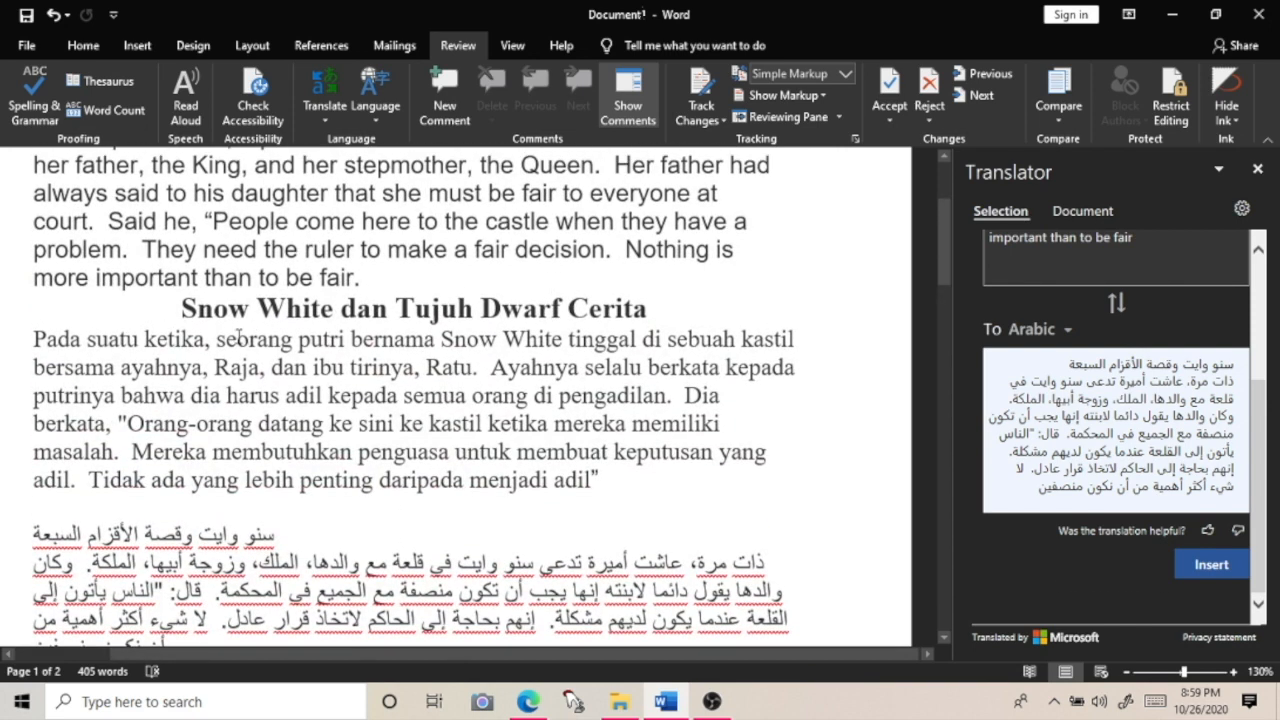
{"action": "scroll", "coordinate": [686, 302], "scroll_direction": "up", "scroll_amount": 2}
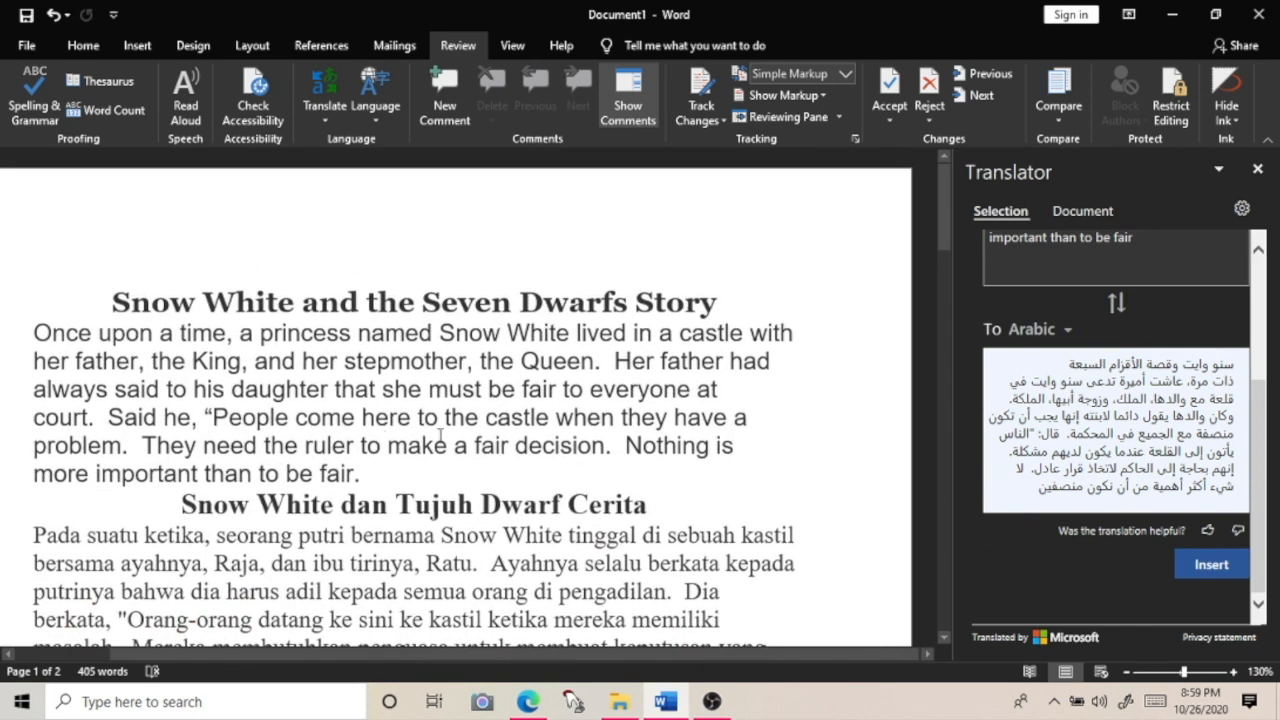
{"action": "scroll", "coordinate": [483, 430], "scroll_direction": "down", "scroll_amount": 2}
{"action": "scroll", "coordinate": [483, 430], "scroll_direction": "down", "scroll_amount": 1}
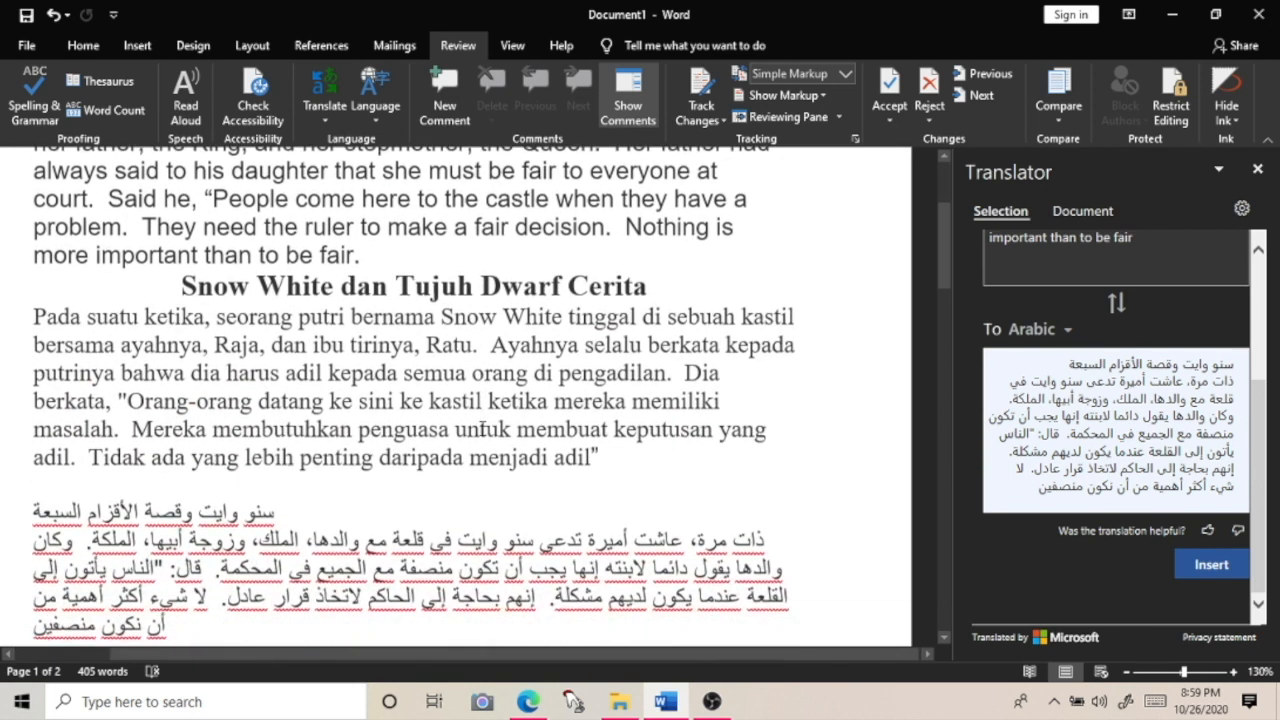
{"action": "scroll", "coordinate": [482, 428], "scroll_direction": "down", "scroll_amount": 1}
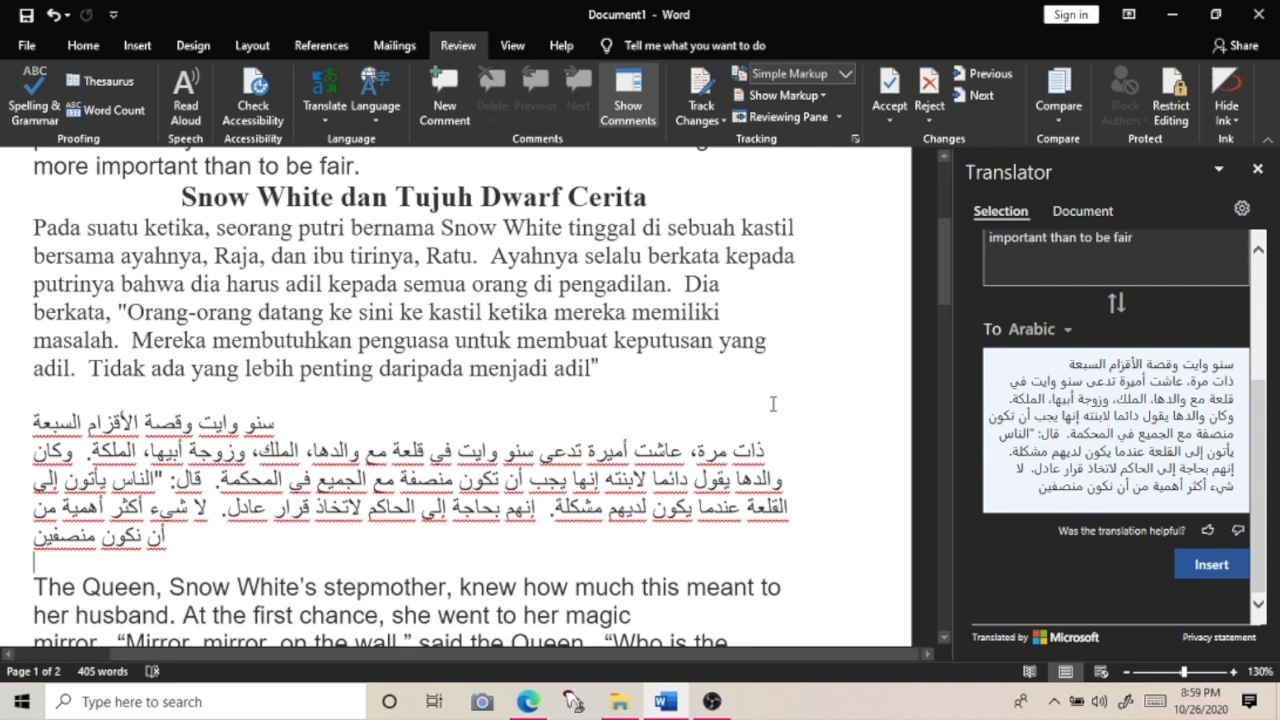
{"action": "scroll", "coordinate": [773, 403], "scroll_direction": "down", "scroll_amount": 2}
{"action": "scroll", "coordinate": [773, 403], "scroll_direction": "up", "scroll_amount": 3}
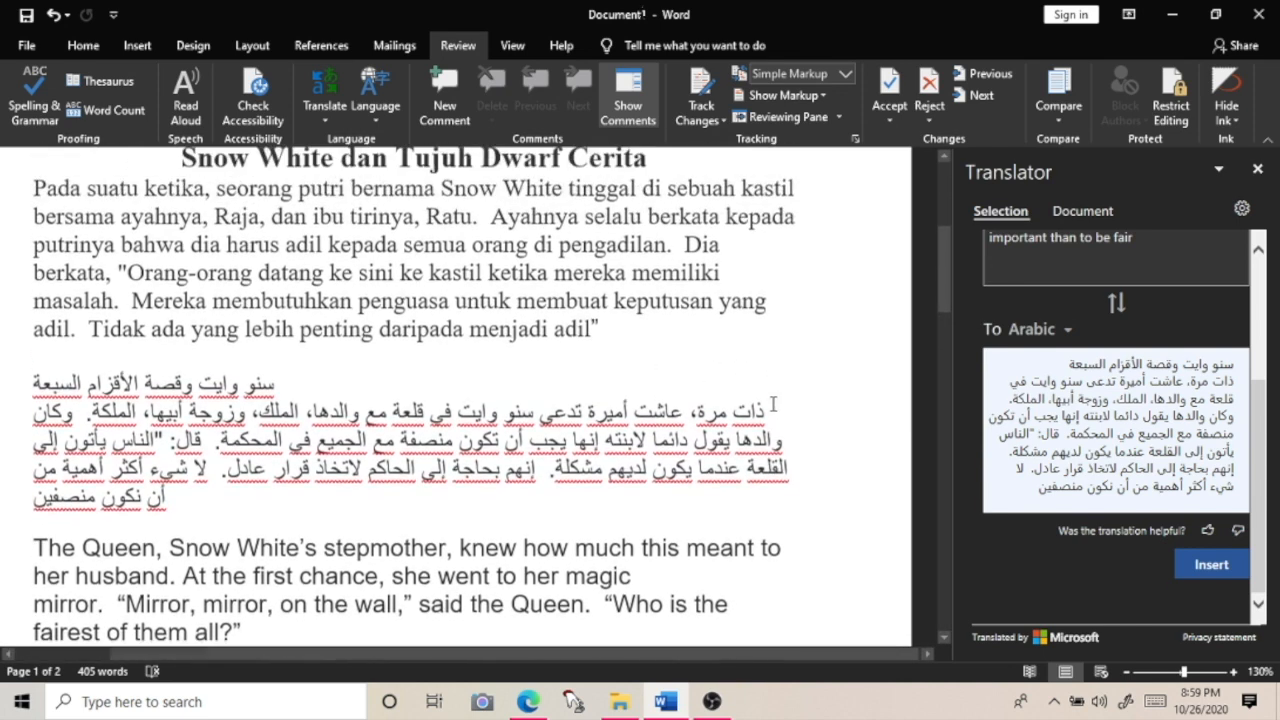
{"action": "scroll", "coordinate": [773, 403], "scroll_direction": "up", "scroll_amount": 4}
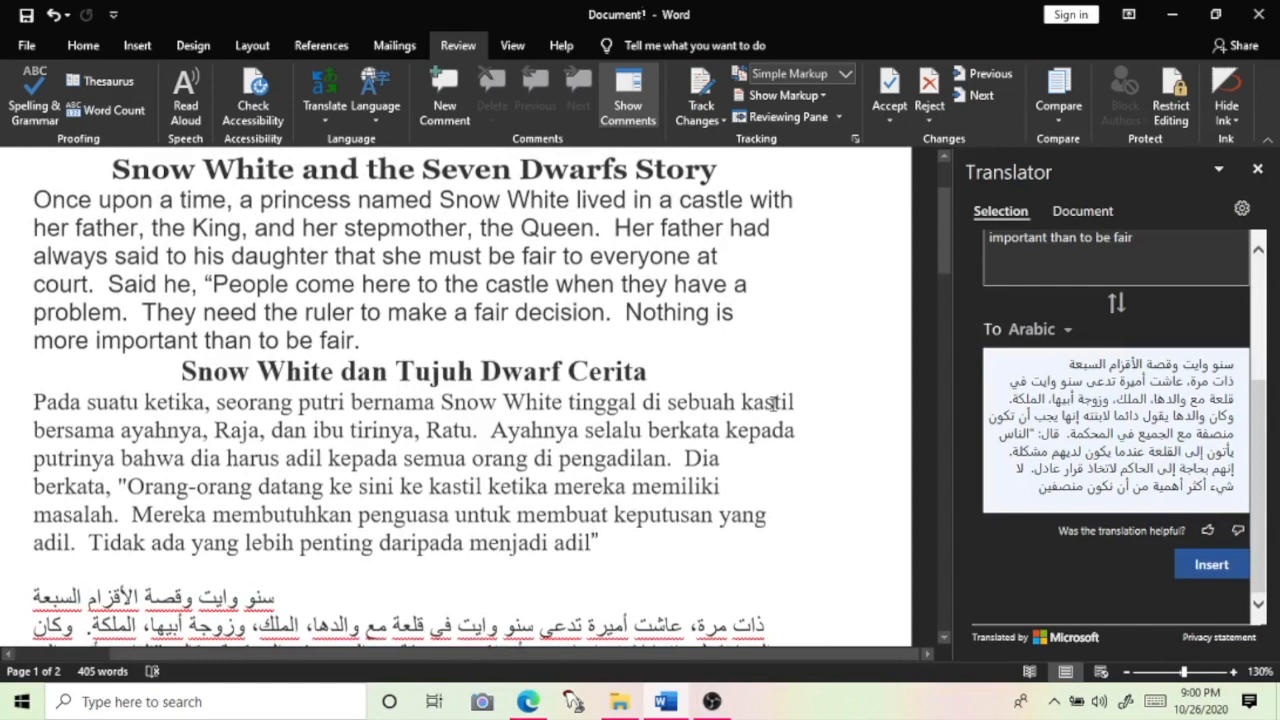
{"action": "left_click", "coordinate": [325, 116]}
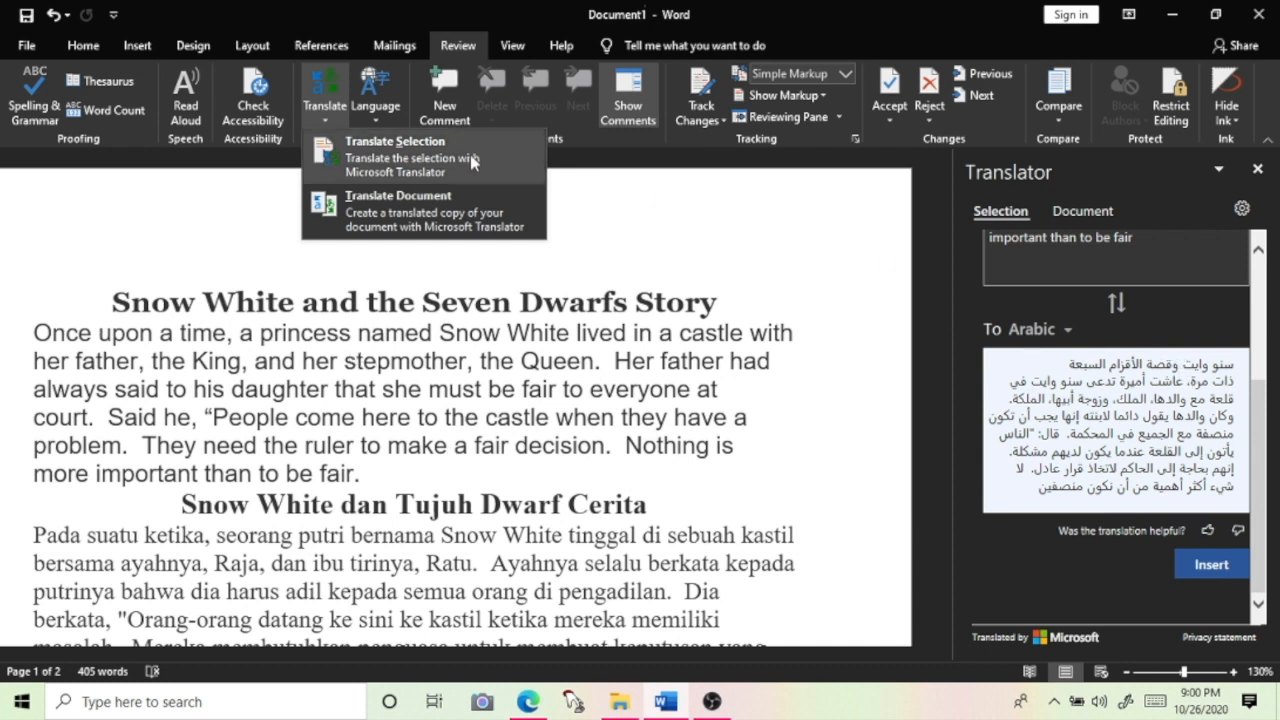
{"action": "left_click", "coordinate": [743, 253]}
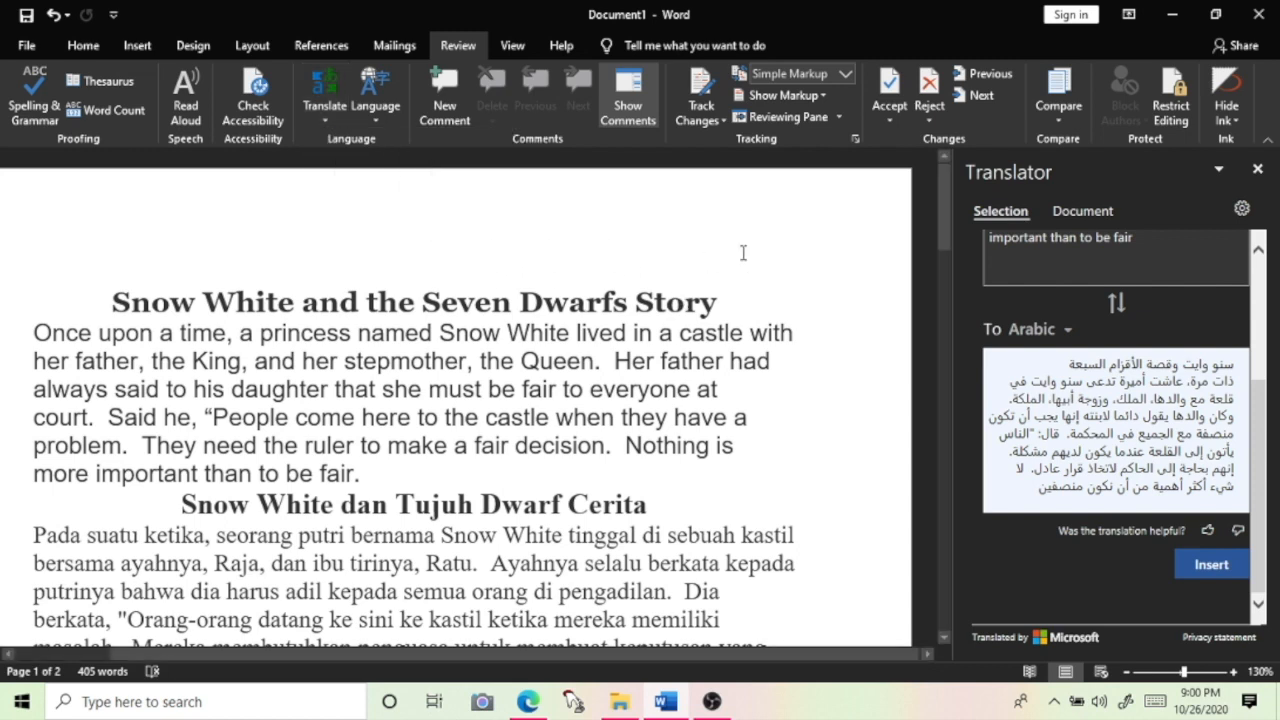
Delete the inserted Indonesian and Arabic passages from the document and close the Translator.
{"action": "scroll", "coordinate": [364, 383], "scroll_direction": "down", "scroll_amount": 4}
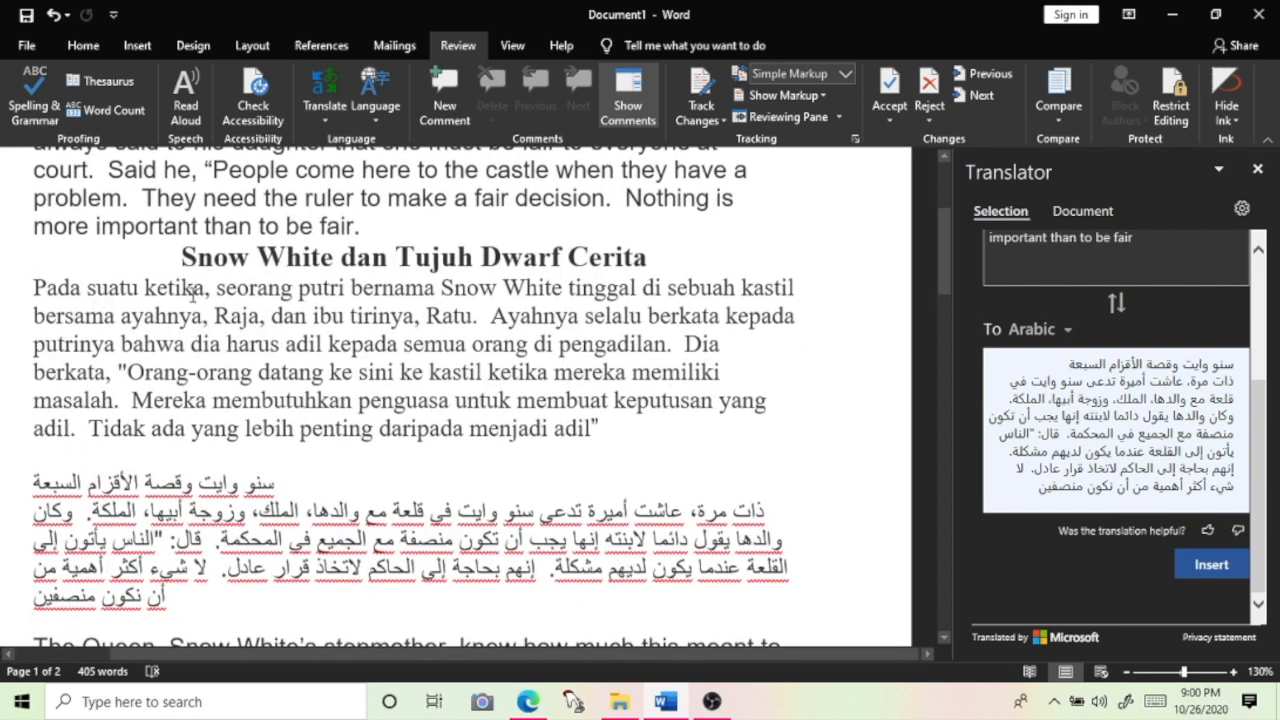
{"action": "left_click_drag", "start_coordinate": [183, 248], "coordinate": [215, 595]}
{"action": "key", "text": "Delete"}
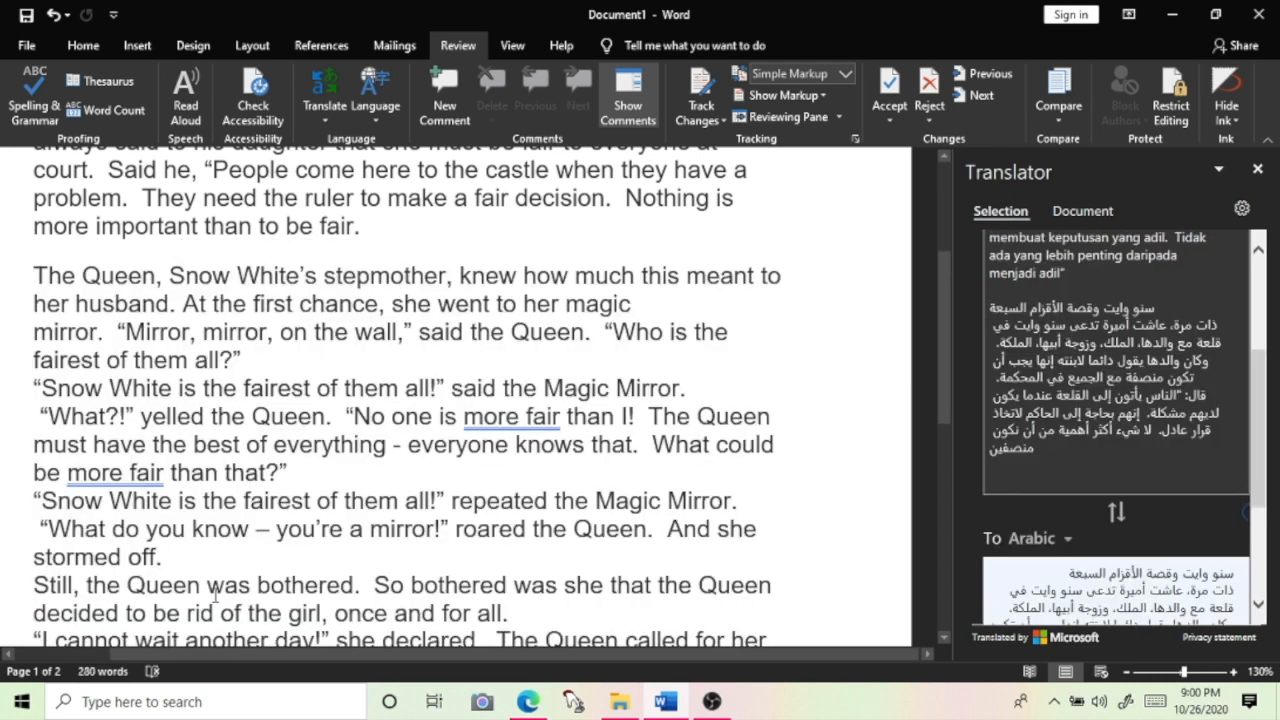
{"action": "scroll", "coordinate": [215, 595], "scroll_direction": "up", "scroll_amount": 1}
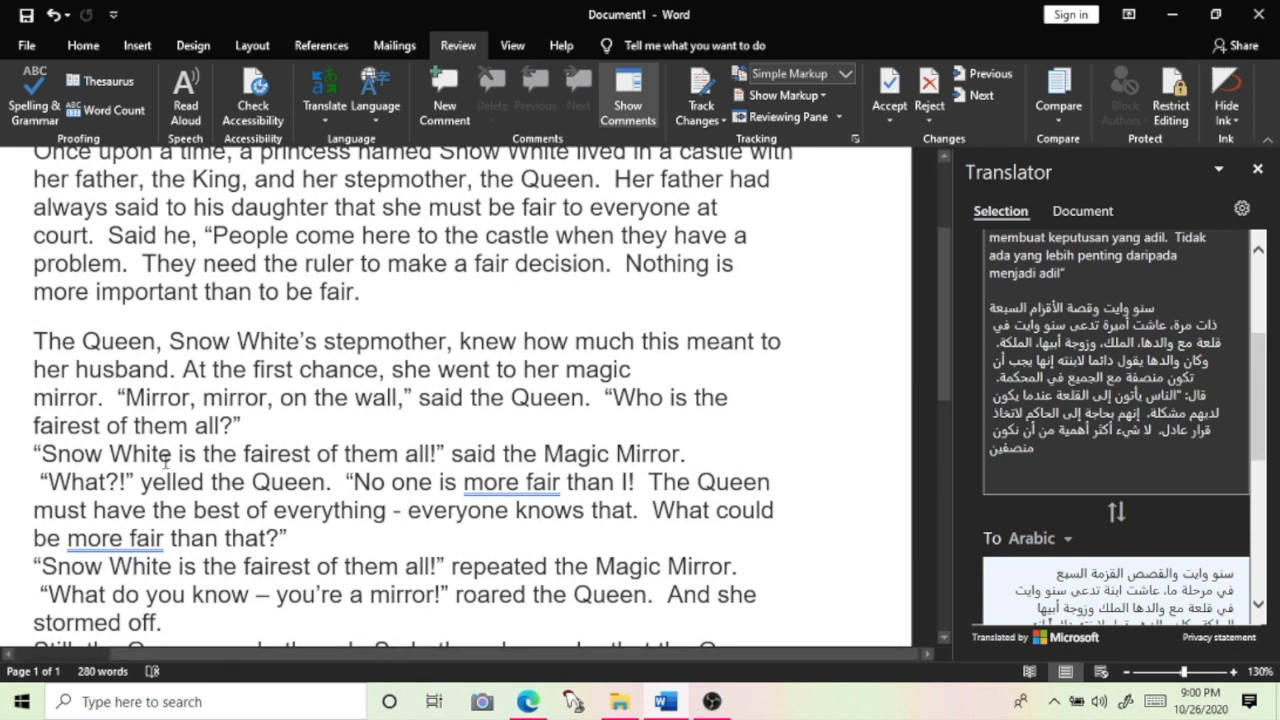
{"action": "scroll", "coordinate": [246, 380], "scroll_direction": "up", "scroll_amount": 2}
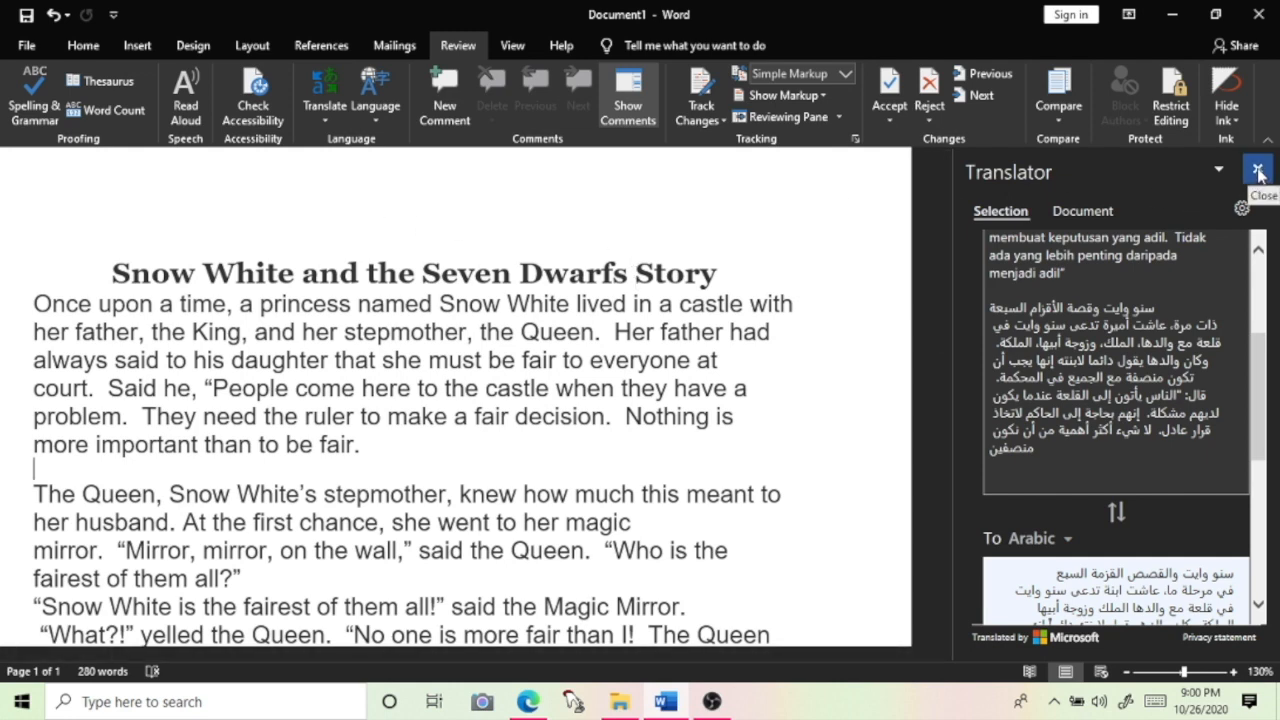
{"action": "left_click", "coordinate": [1258, 172]}
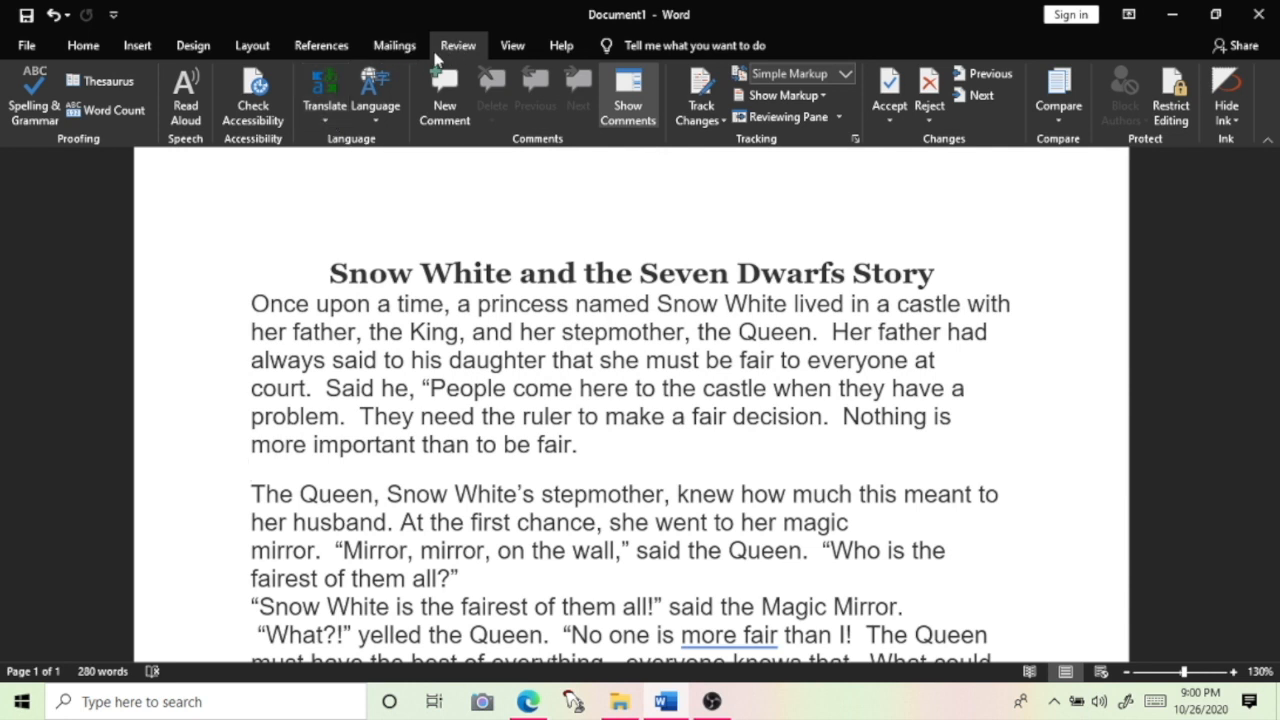
Set up a translated copy of the whole document from the auto-detected language into Indonesian.
{"action": "left_click", "coordinate": [325, 122]}
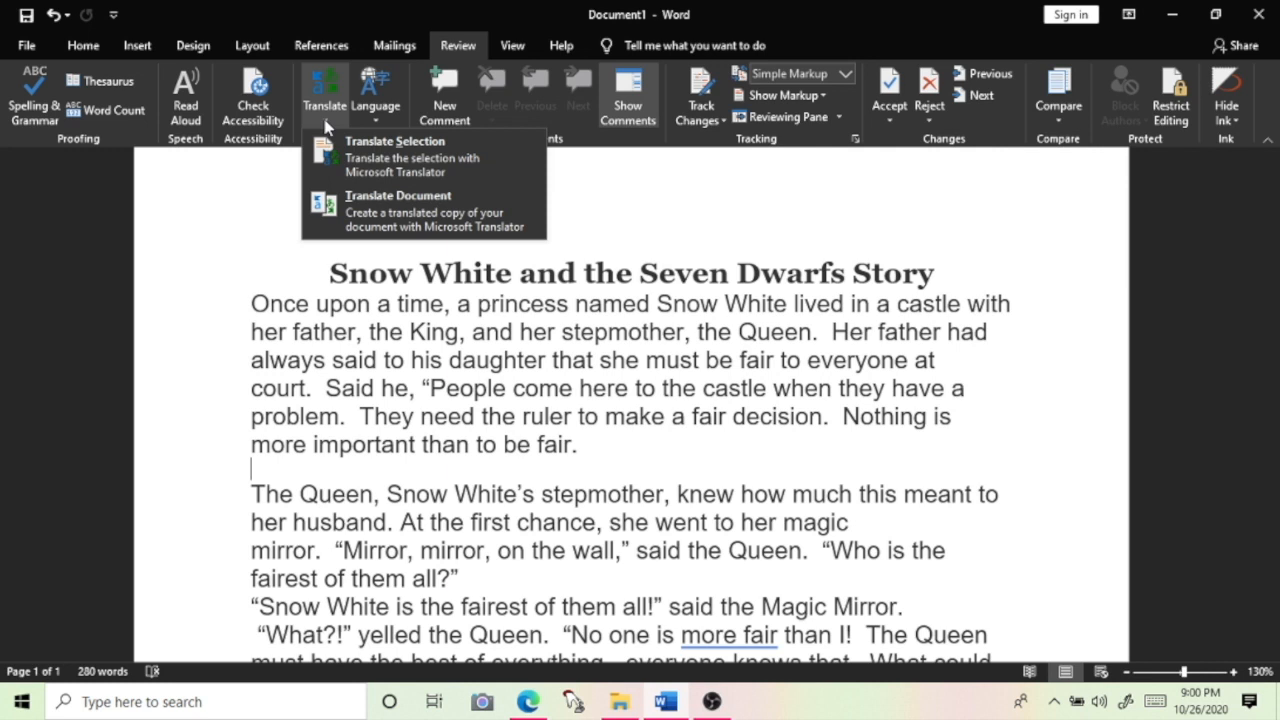
{"action": "left_click", "coordinate": [402, 209]}
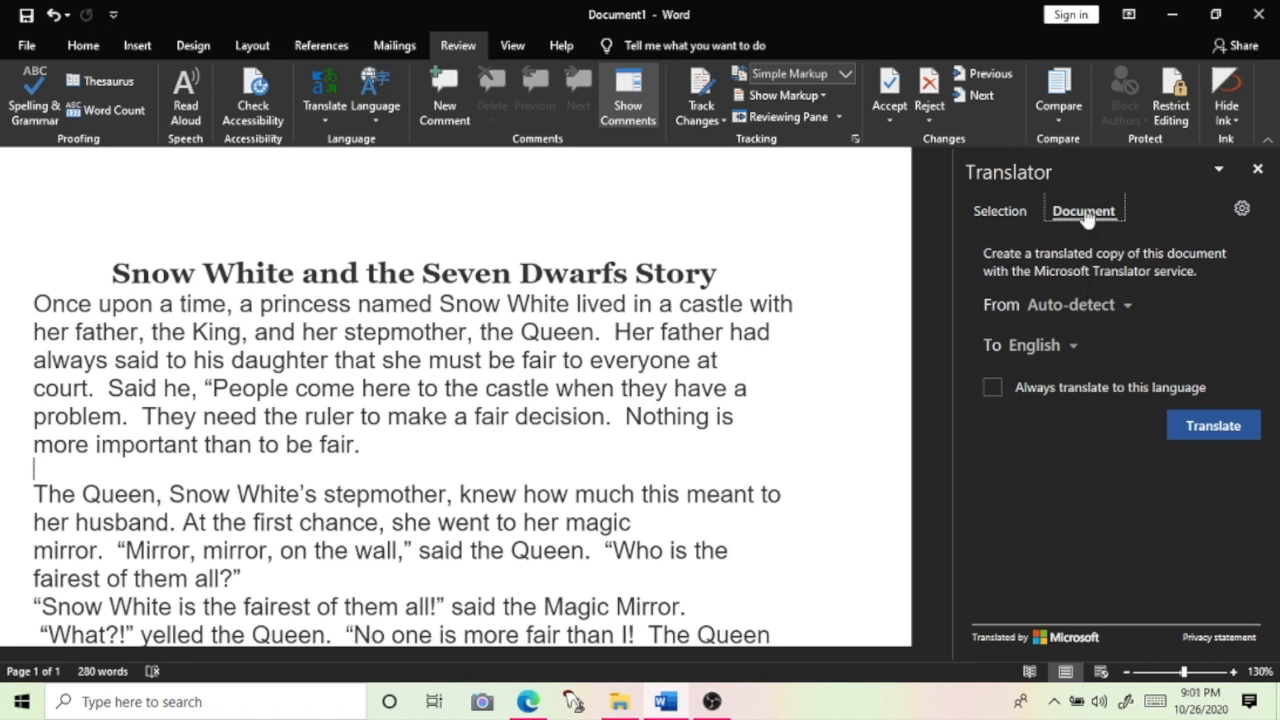
{"action": "left_click", "coordinate": [1072, 350]}
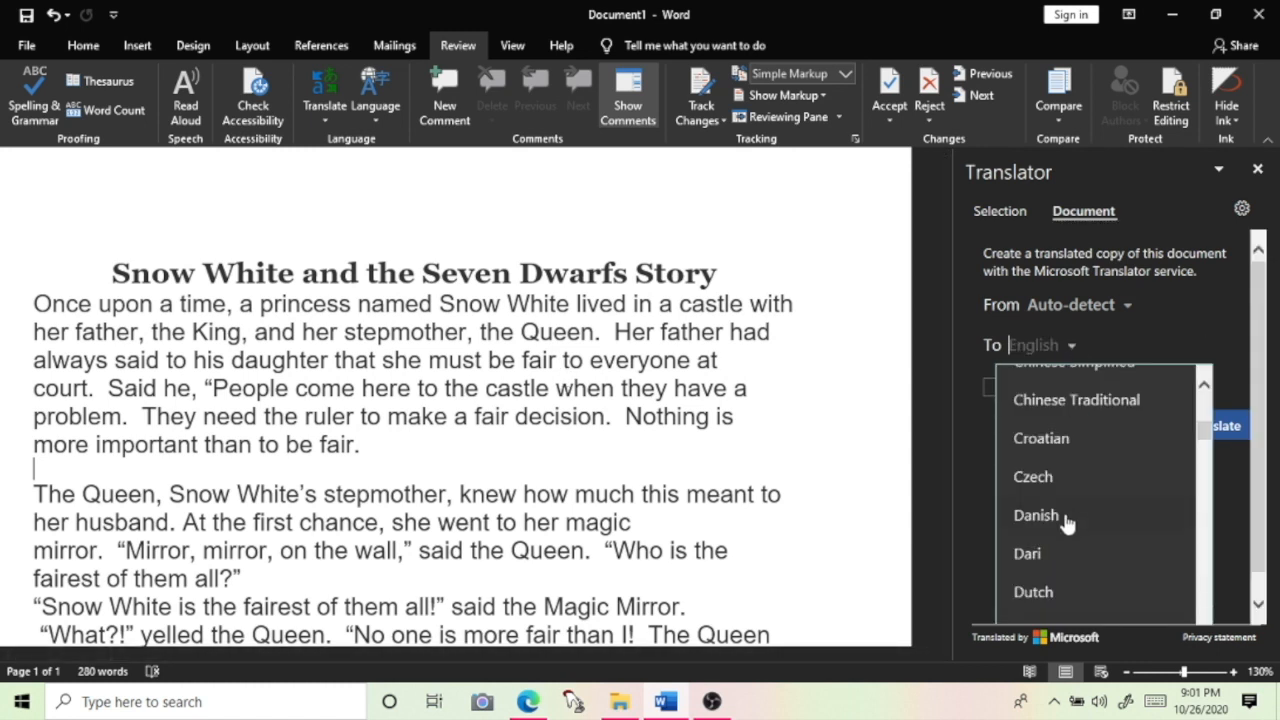
{"action": "scroll", "coordinate": [1066, 525], "scroll_direction": "down", "scroll_amount": 1}
{"action": "scroll", "coordinate": [1066, 525], "scroll_direction": "down", "scroll_amount": 5}
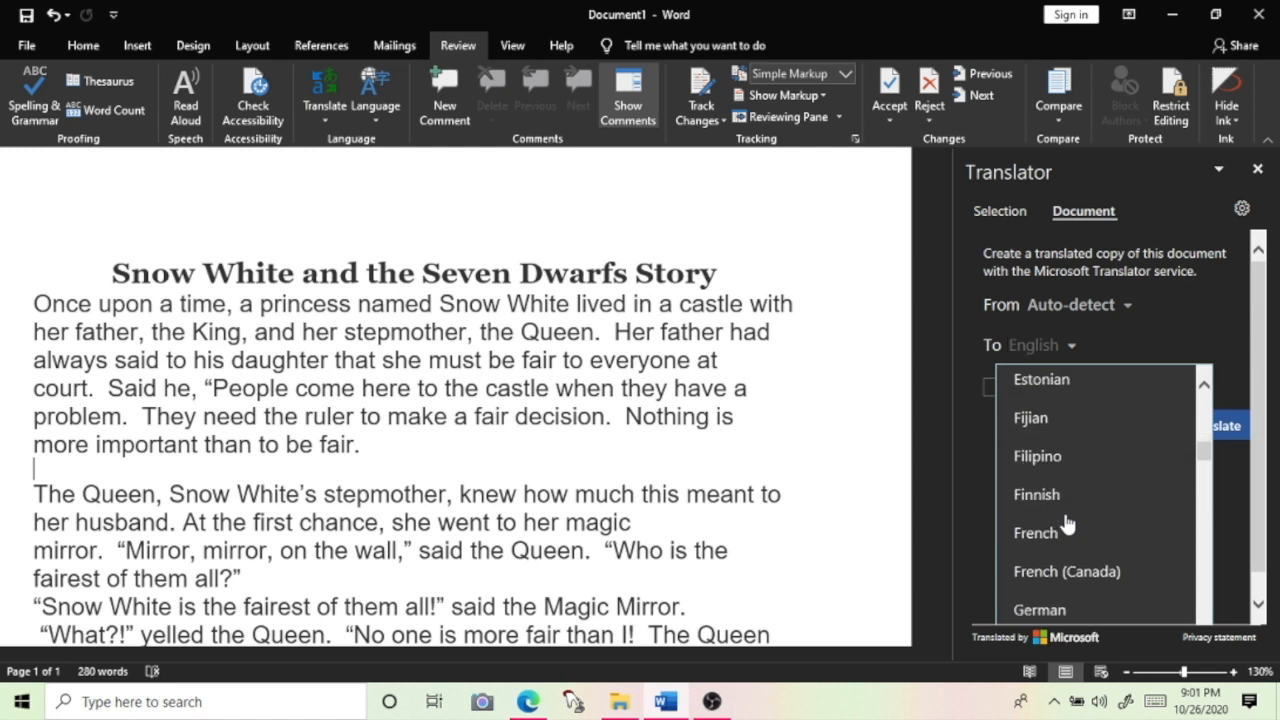
{"action": "scroll", "coordinate": [1066, 522], "scroll_direction": "down", "scroll_amount": 1}
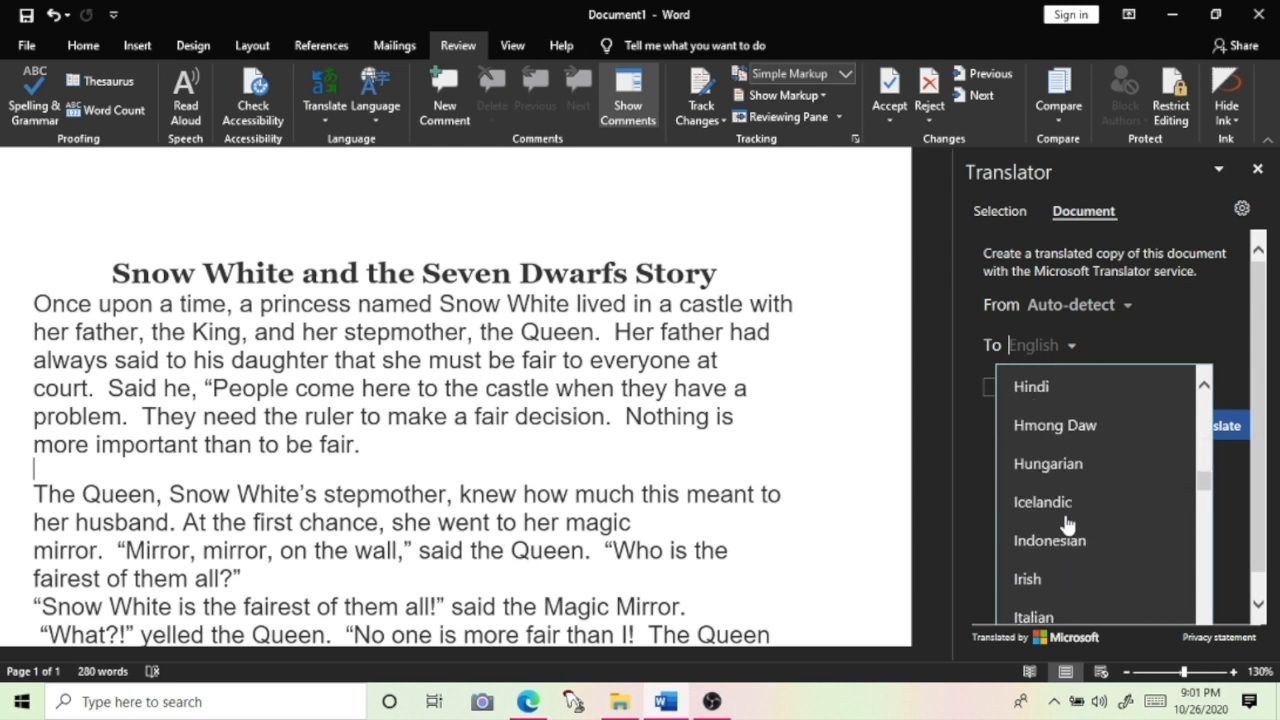
{"action": "left_click", "coordinate": [1058, 541]}
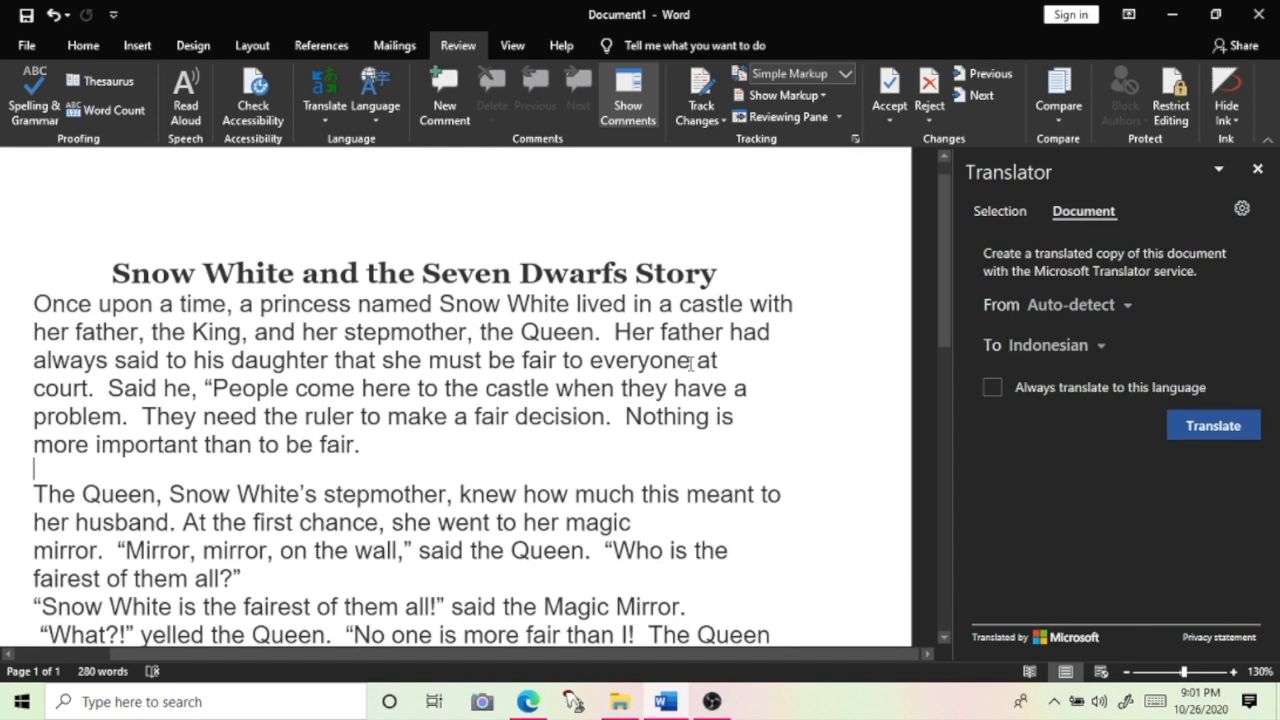
{"action": "left_click", "coordinate": [1210, 432]}
{"action": "left_click", "coordinate": [322, 119]}
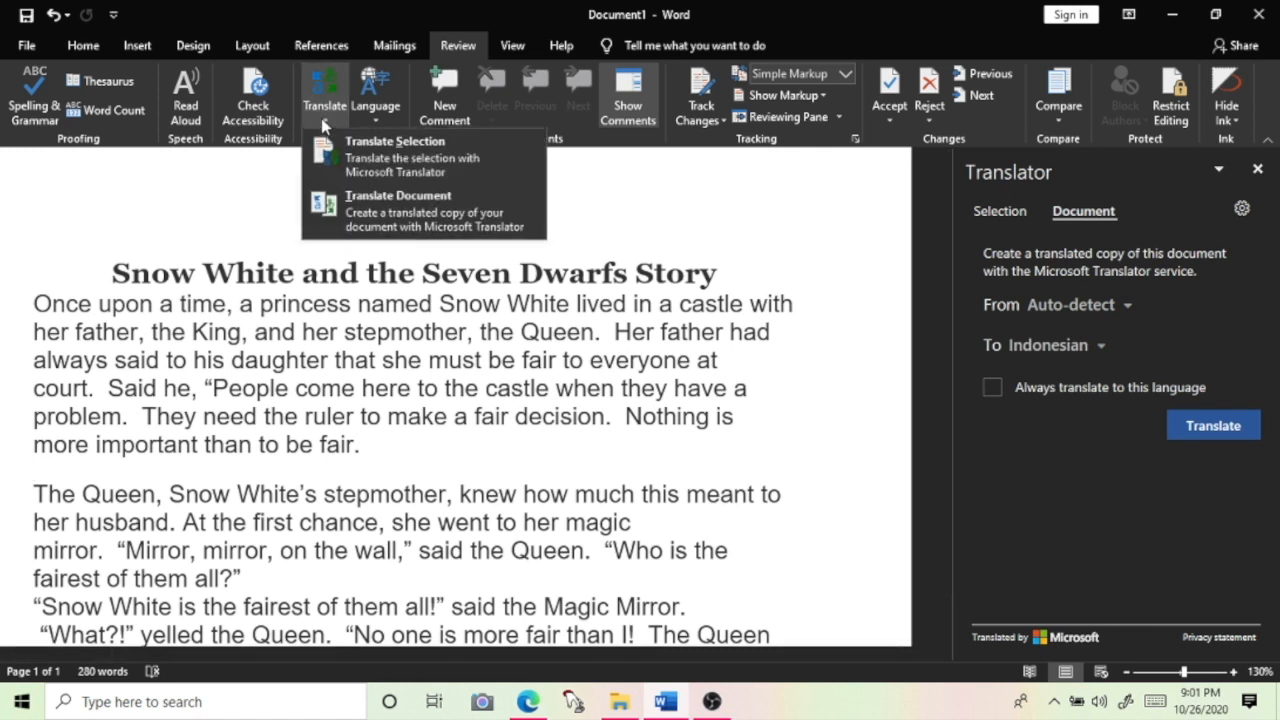
Create a translated copy of the whole Snow White document from the auto-detected language into Indonesian.
{"action": "left_click", "coordinate": [430, 210]}
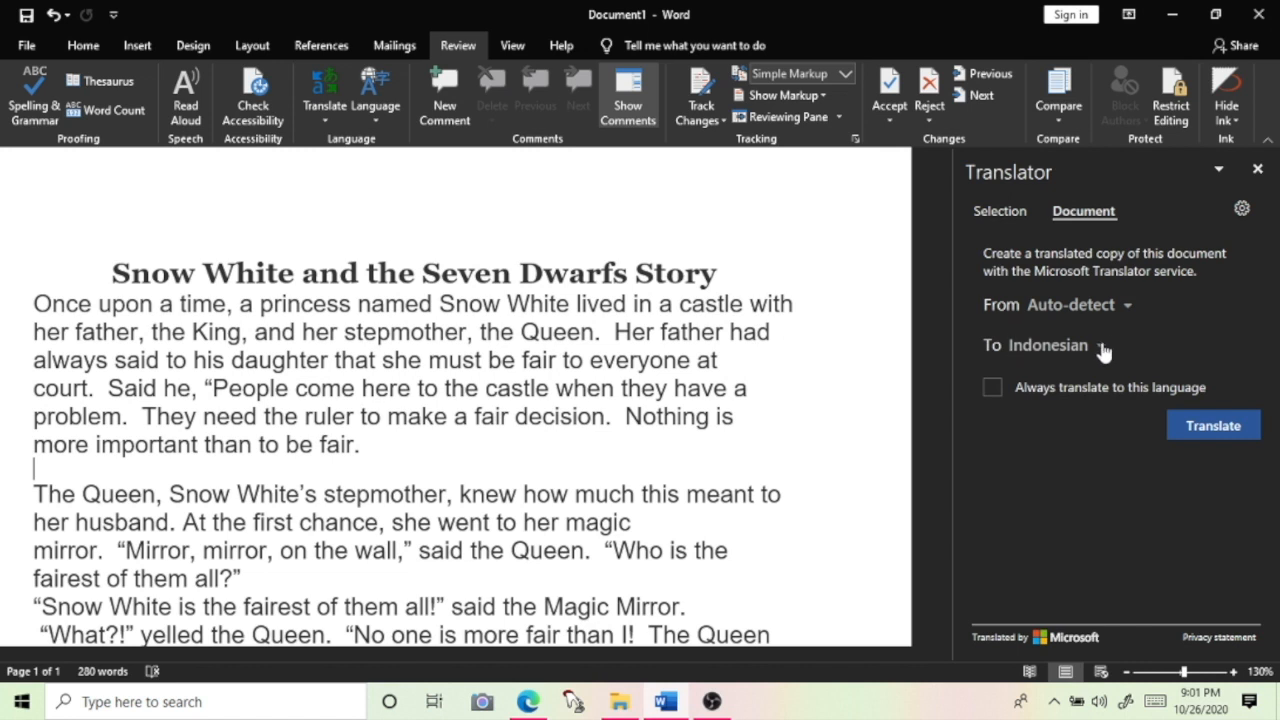
{"action": "left_click", "coordinate": [1203, 430]}
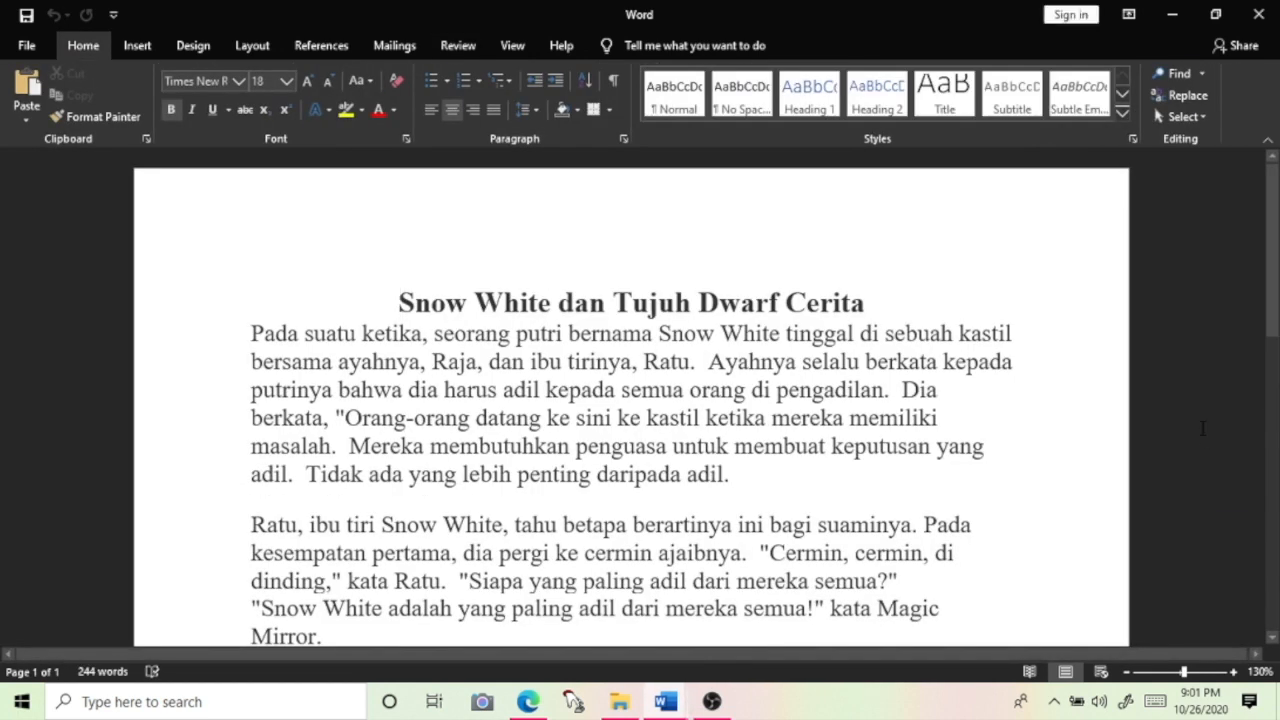
Review the Indonesian copy of the story from its title to the last paragraph and return to its beginning.
{"action": "scroll", "coordinate": [1046, 311], "scroll_direction": "down", "scroll_amount": 7}
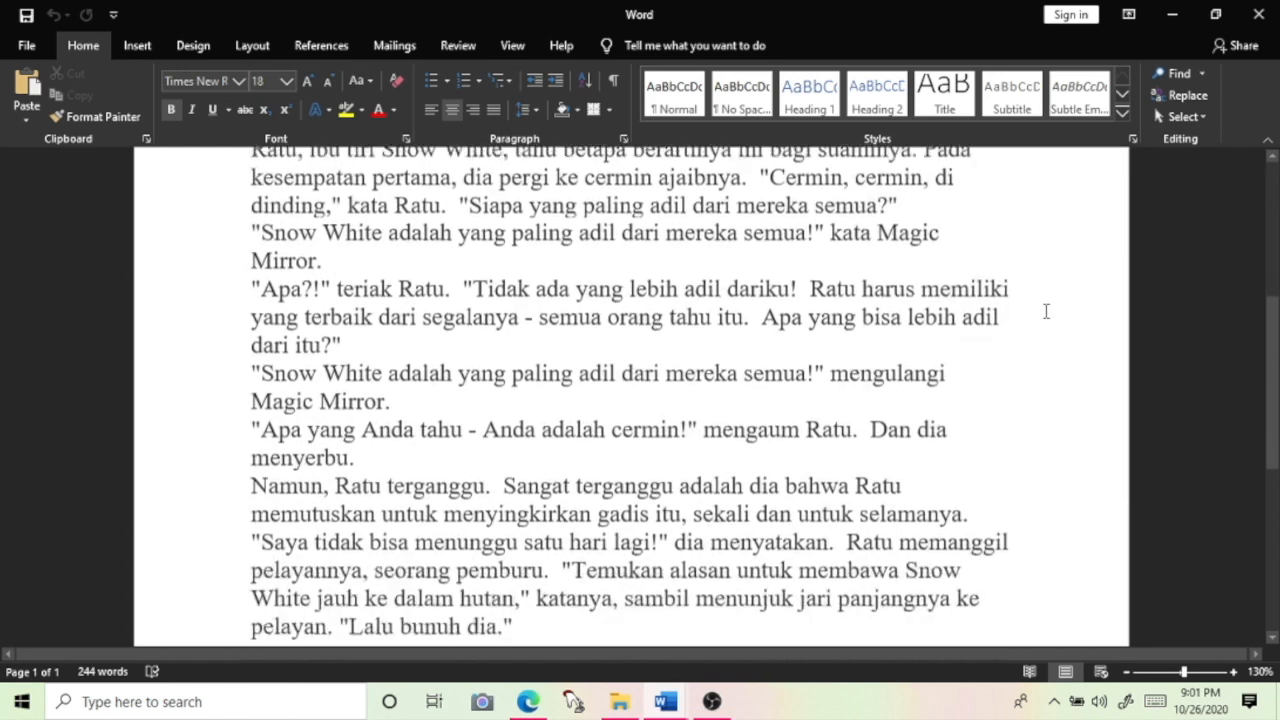
{"action": "scroll", "coordinate": [1046, 311], "scroll_direction": "down", "scroll_amount": 3}
{"action": "scroll", "coordinate": [1046, 311], "scroll_direction": "up", "scroll_amount": 4}
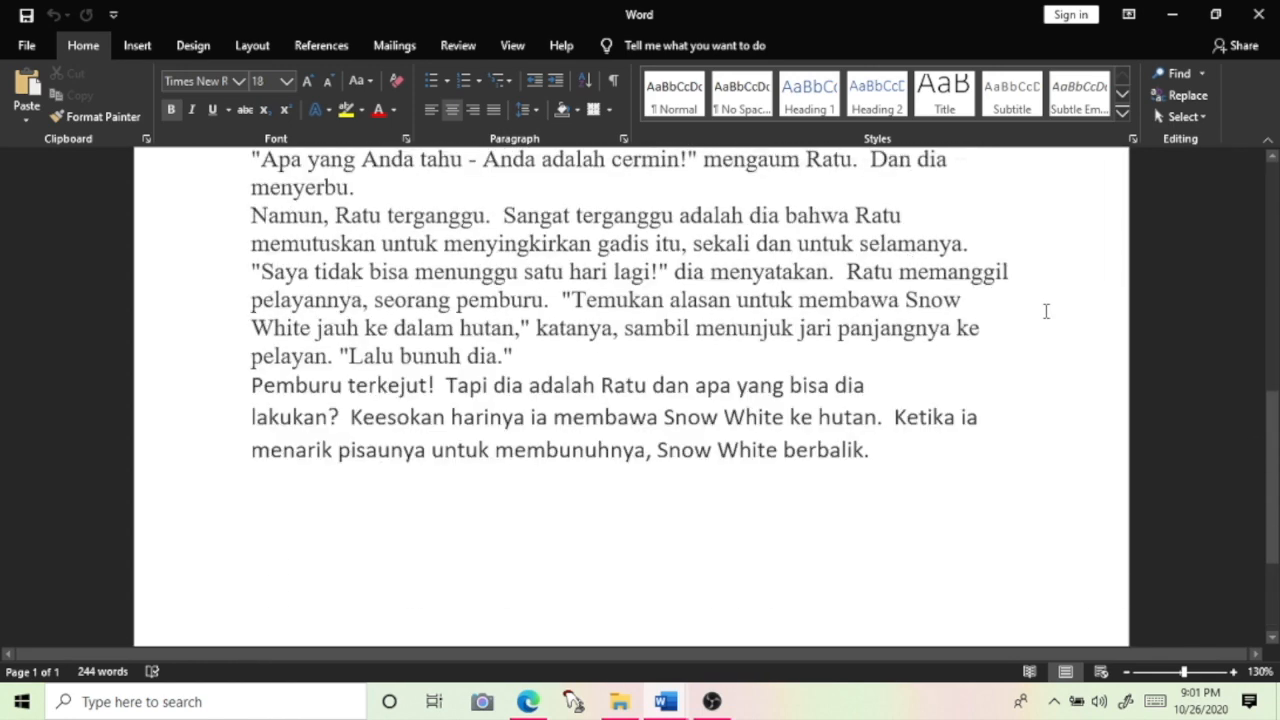
{"action": "scroll", "coordinate": [1046, 311], "scroll_direction": "up", "scroll_amount": 1}
{"action": "scroll", "coordinate": [1046, 311], "scroll_direction": "up", "scroll_amount": 2}
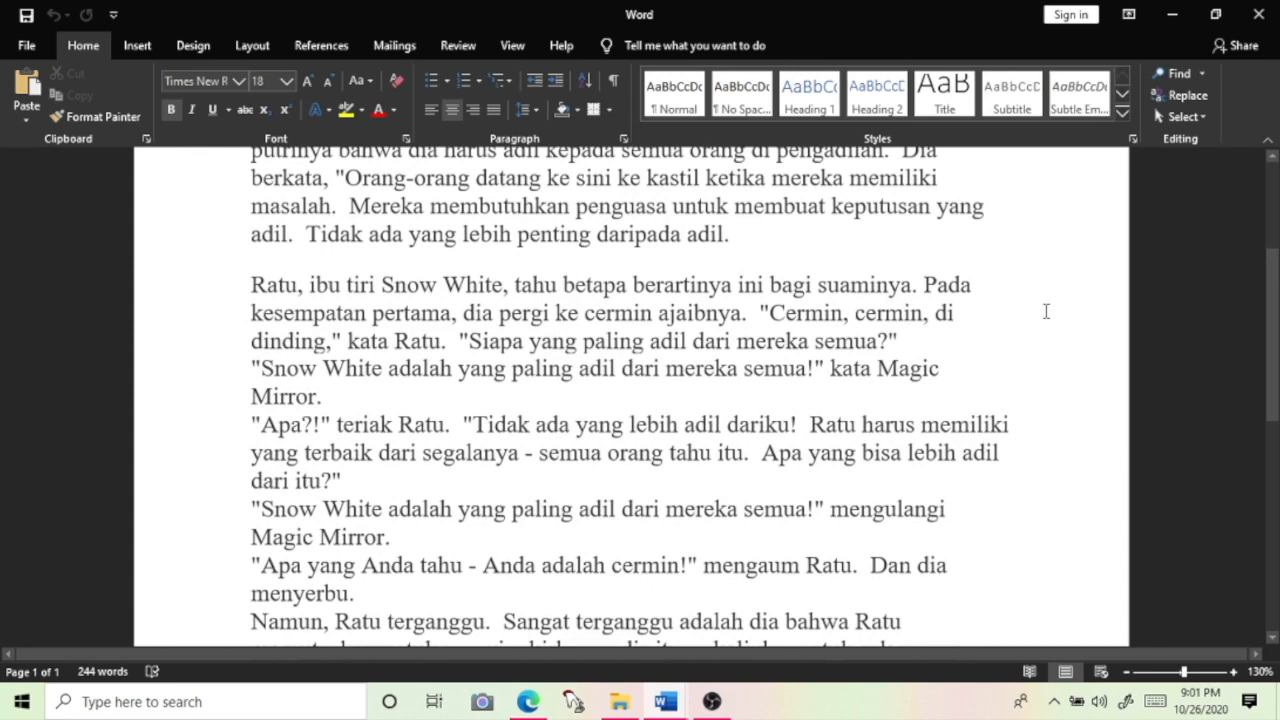
{"action": "scroll", "coordinate": [1046, 311], "scroll_direction": "up", "scroll_amount": 2}
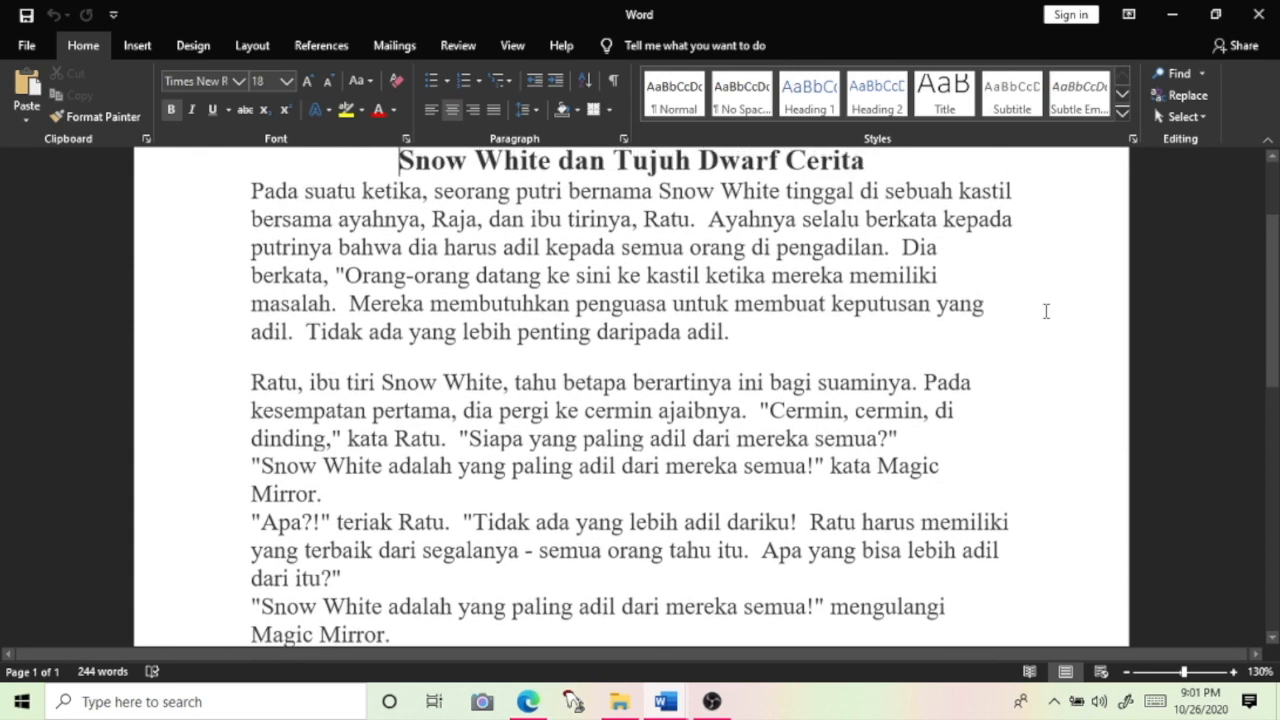
{"action": "scroll", "coordinate": [1046, 311], "scroll_direction": "down", "scroll_amount": 6}
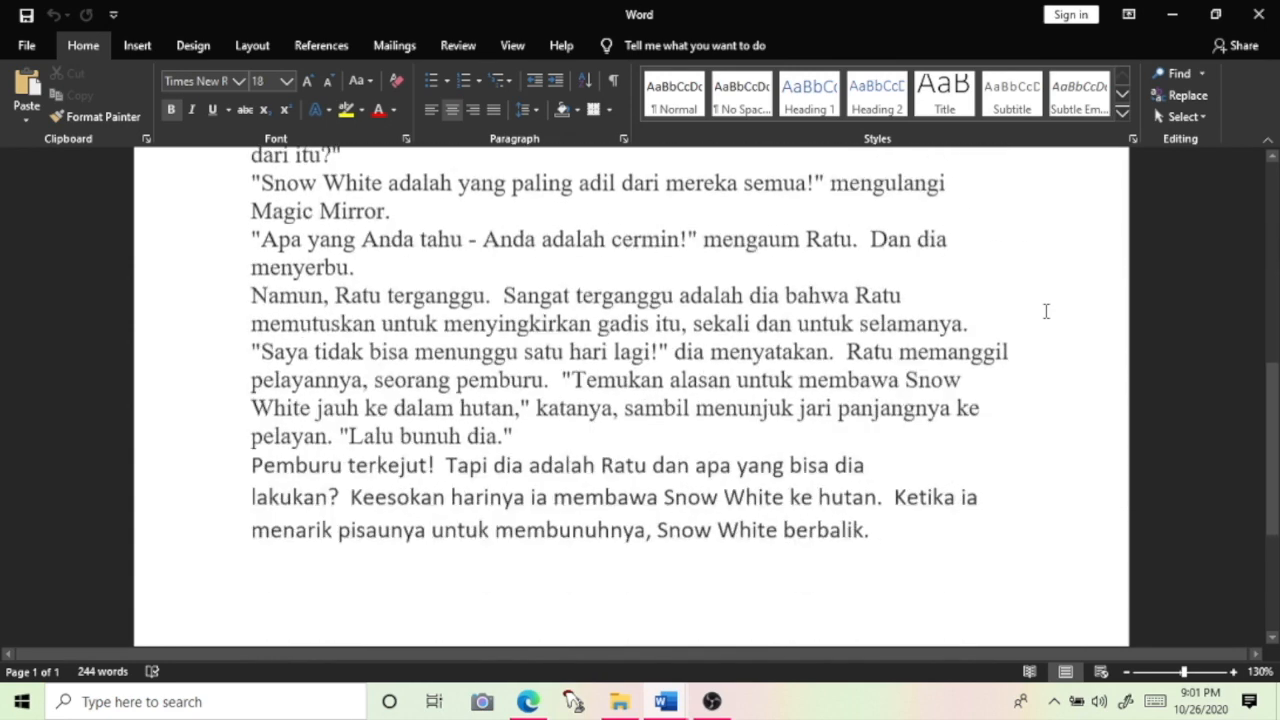
{"action": "scroll", "coordinate": [1046, 311], "scroll_direction": "down", "scroll_amount": 2}
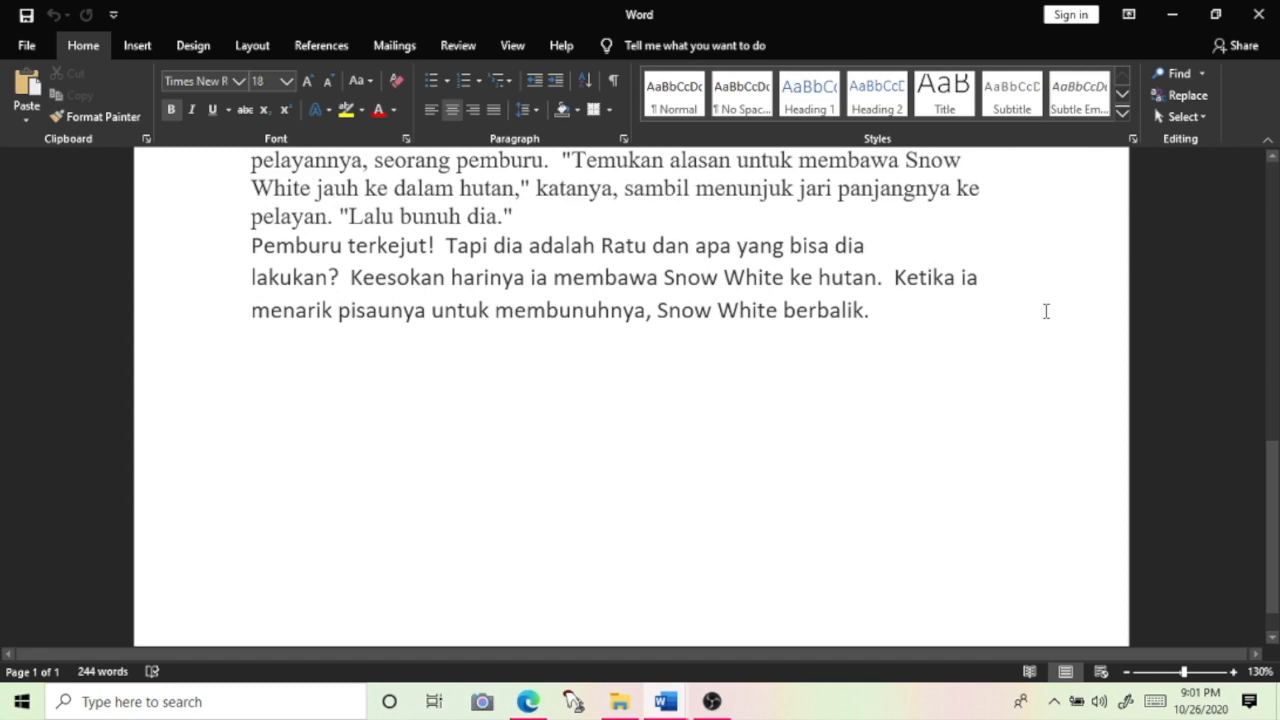
{"action": "scroll", "coordinate": [1046, 311], "scroll_direction": "down", "scroll_amount": 1}
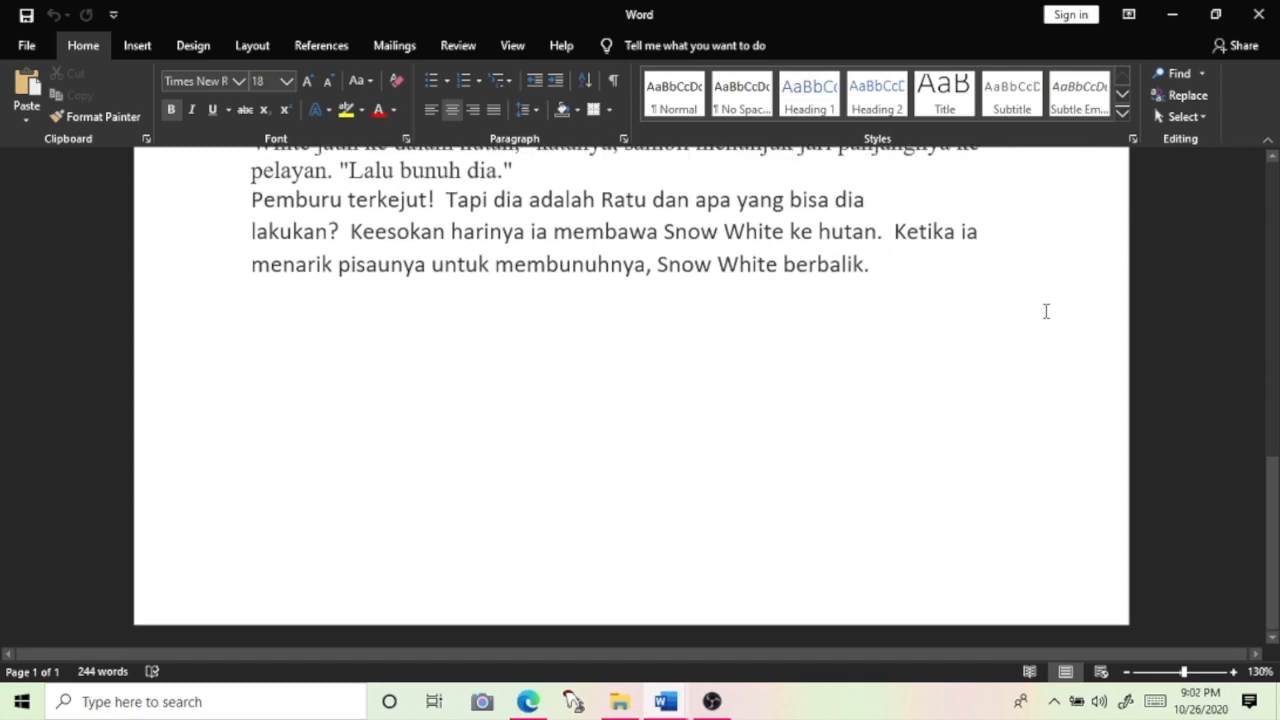
{"action": "scroll", "coordinate": [1046, 311], "scroll_direction": "up", "scroll_amount": 9}
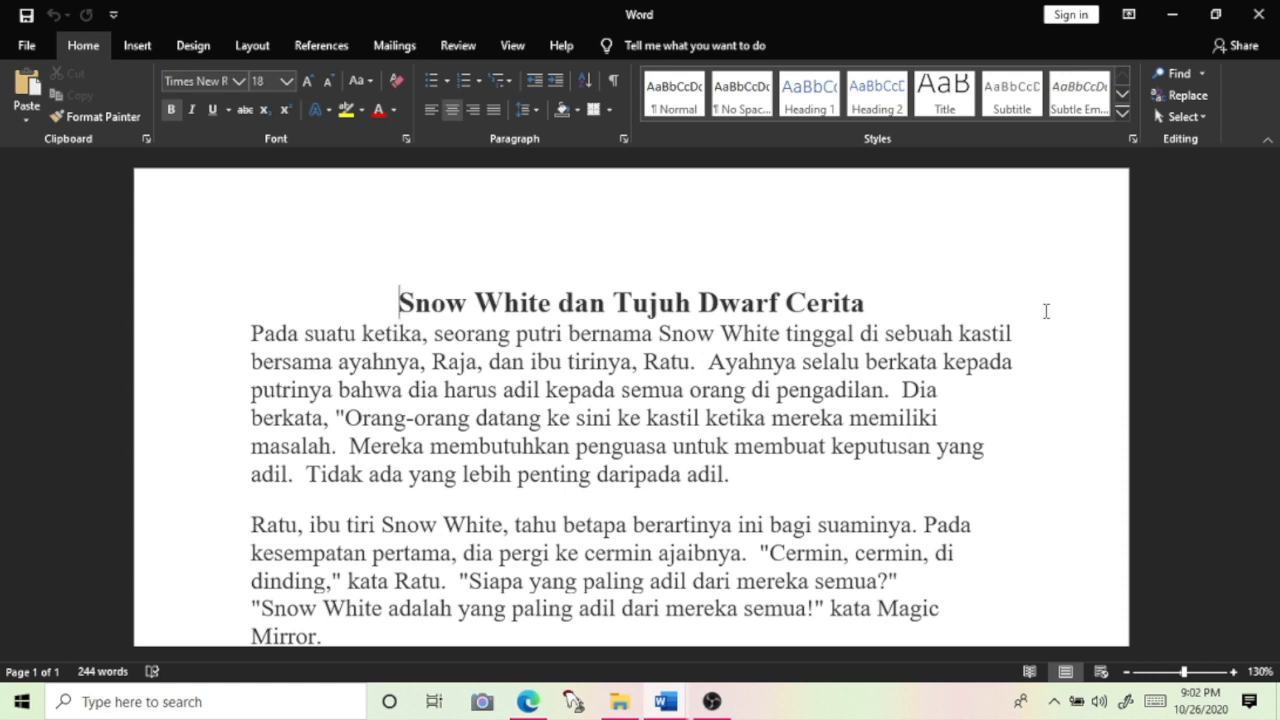
{"action": "left_click", "coordinate": [912, 103]}
{"action": "key", "text": "ctrl+z"}
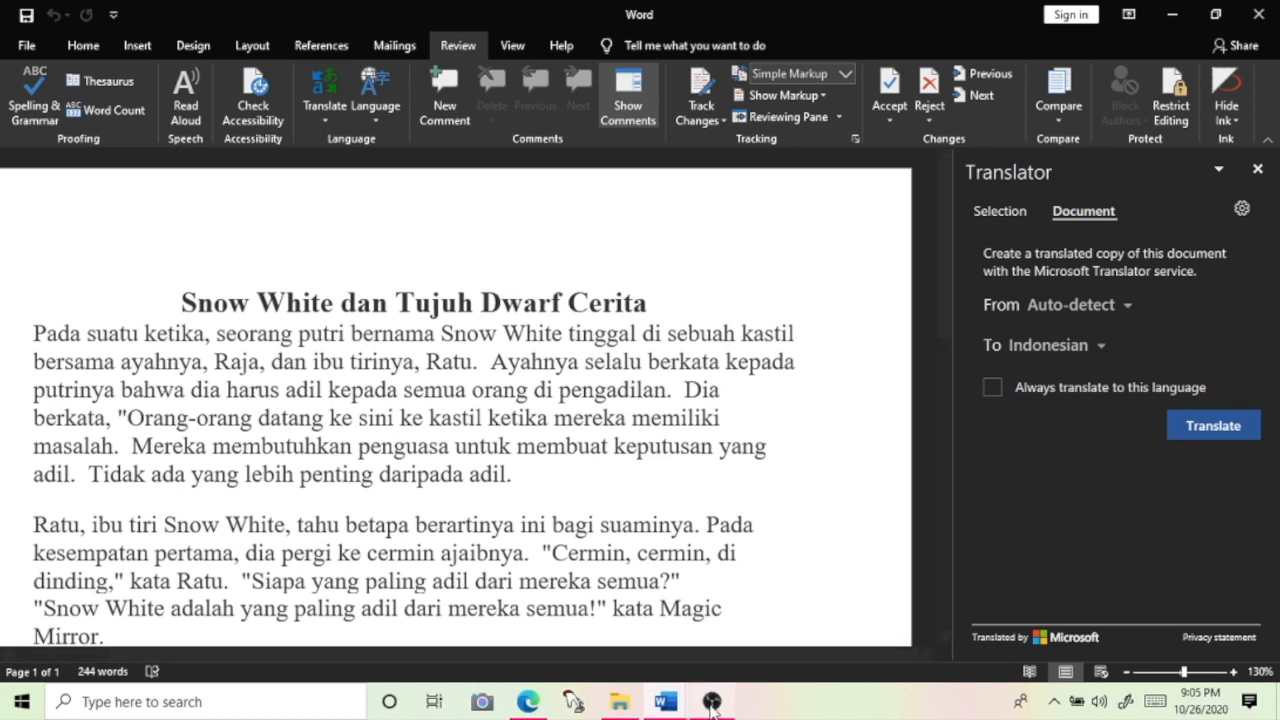
Switch back to the original English document and close the Translator.
{"action": "mouse_move", "coordinate": [672, 705]}
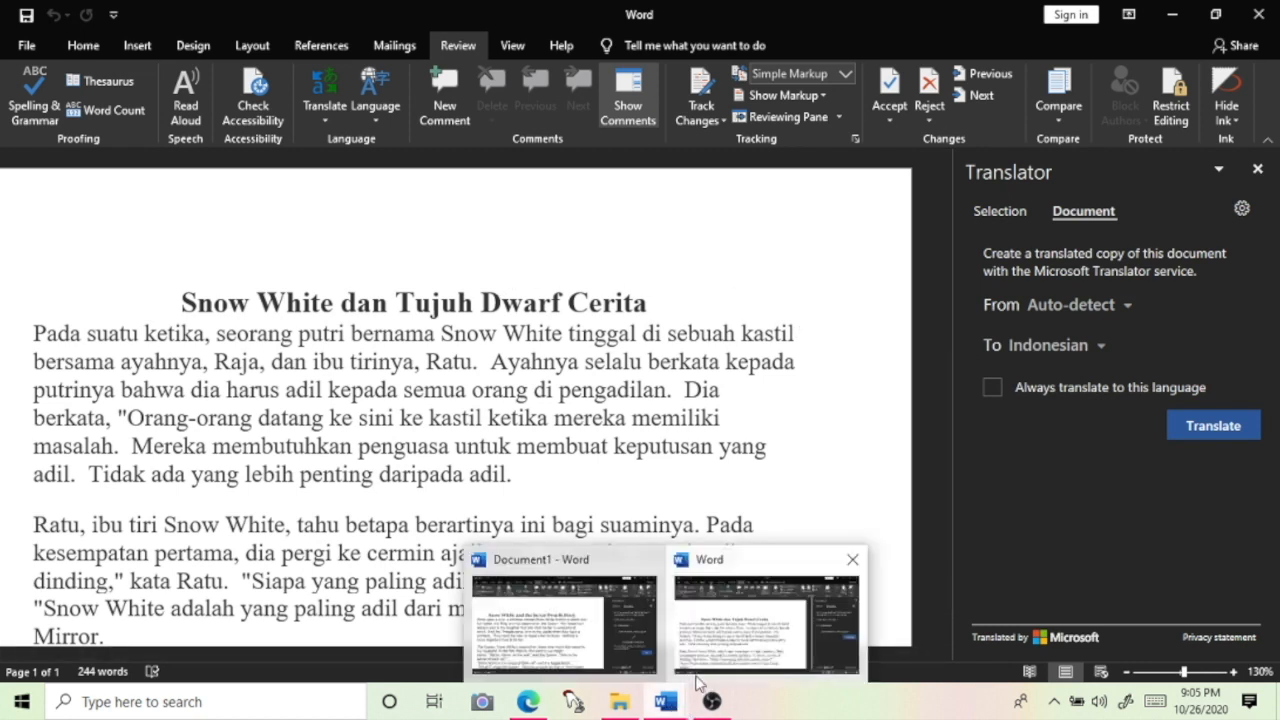
{"action": "left_click", "coordinate": [568, 635]}
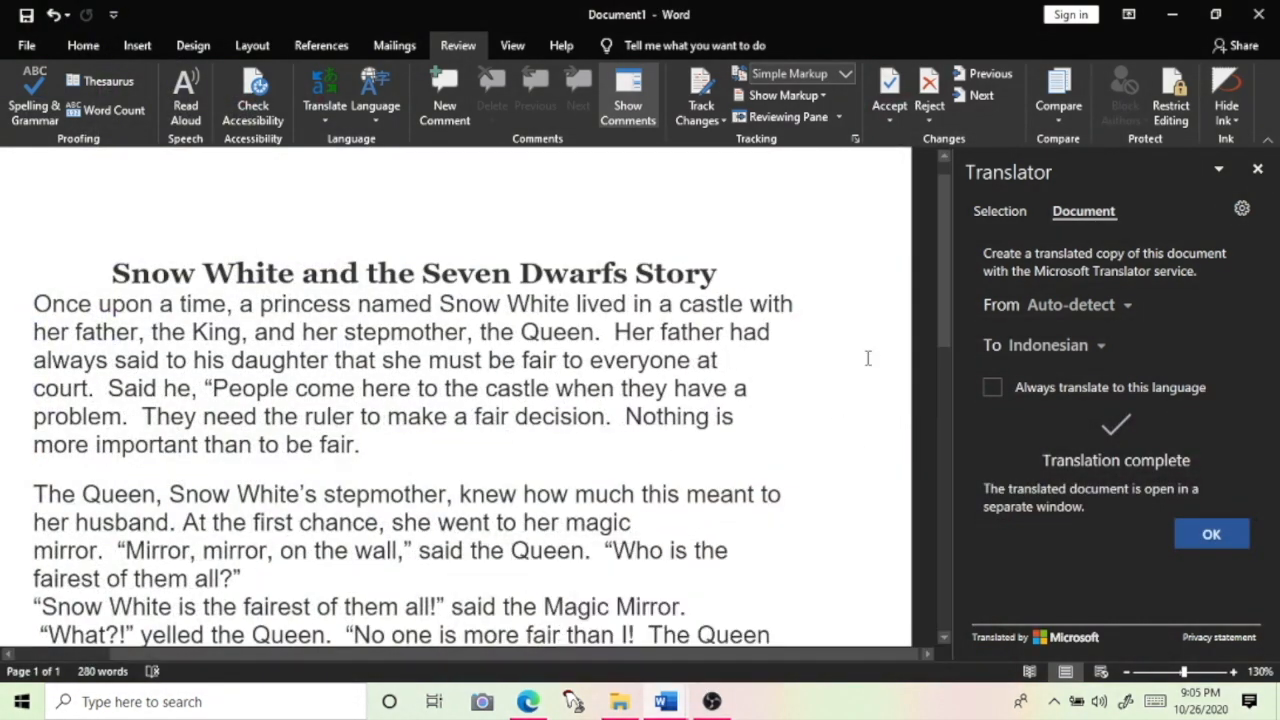
{"action": "left_click", "coordinate": [1257, 170]}
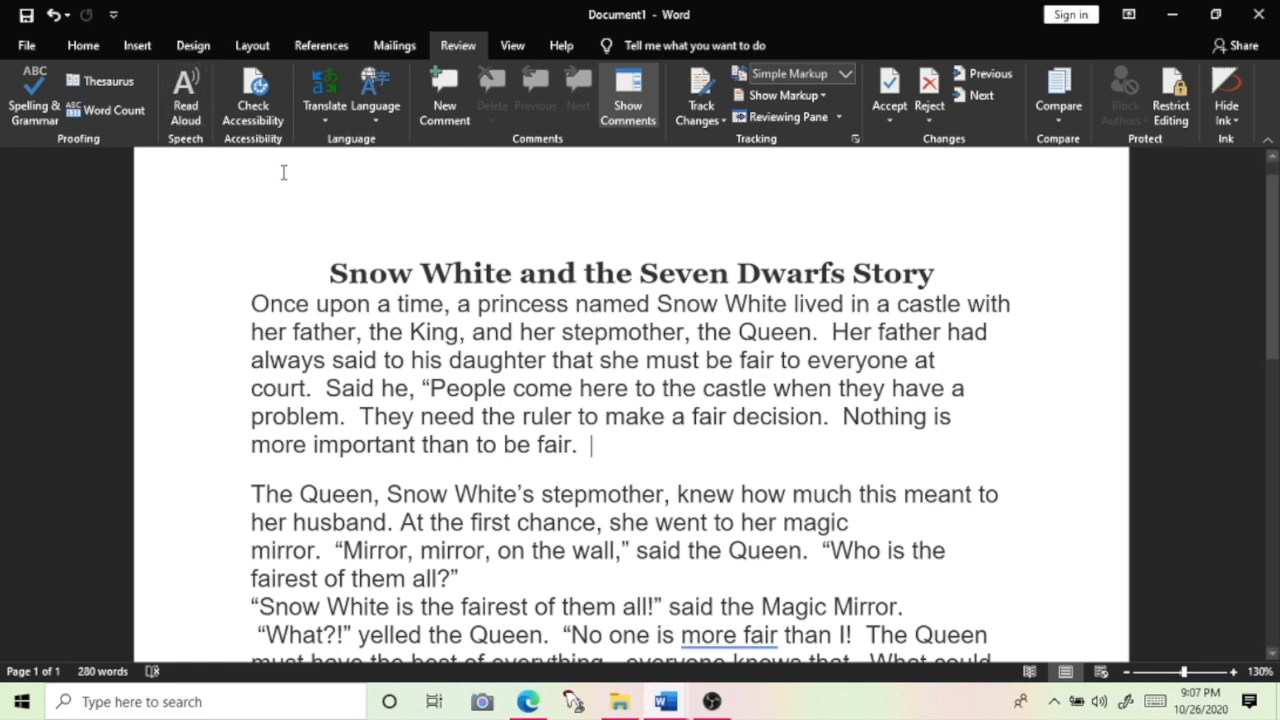
Have the English story read aloud from its title, following the text to the last paragraph, and close the reading controls.
{"action": "left_click", "coordinate": [330, 272]}
{"action": "left_click", "coordinate": [255, 494]}
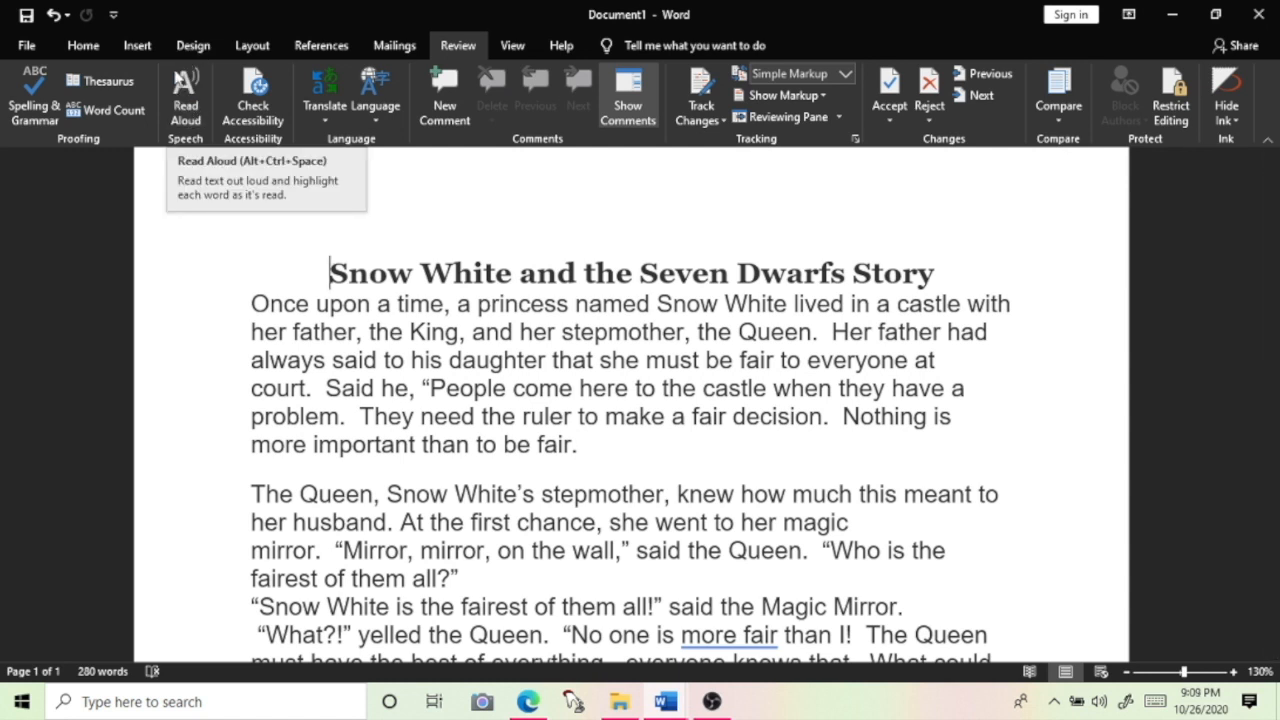
{"action": "left_click", "coordinate": [187, 90]}
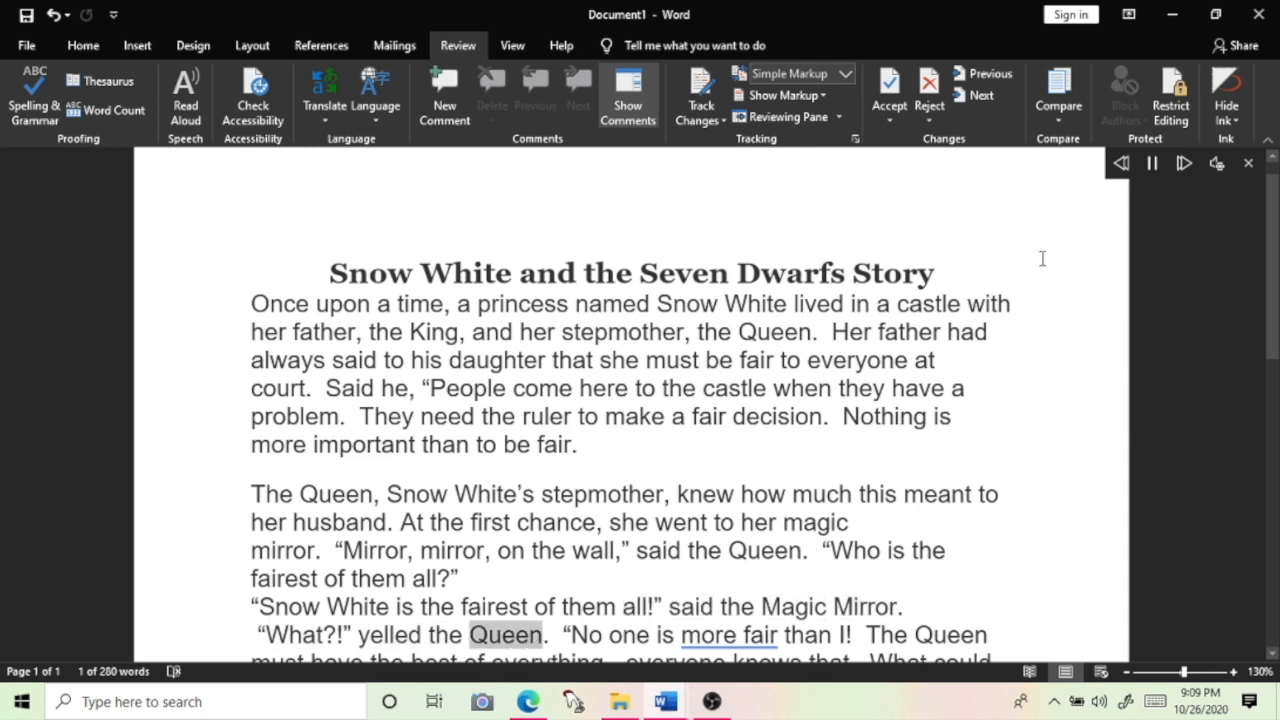
{"action": "scroll", "coordinate": [1062, 439], "scroll_direction": "down", "scroll_amount": 2}
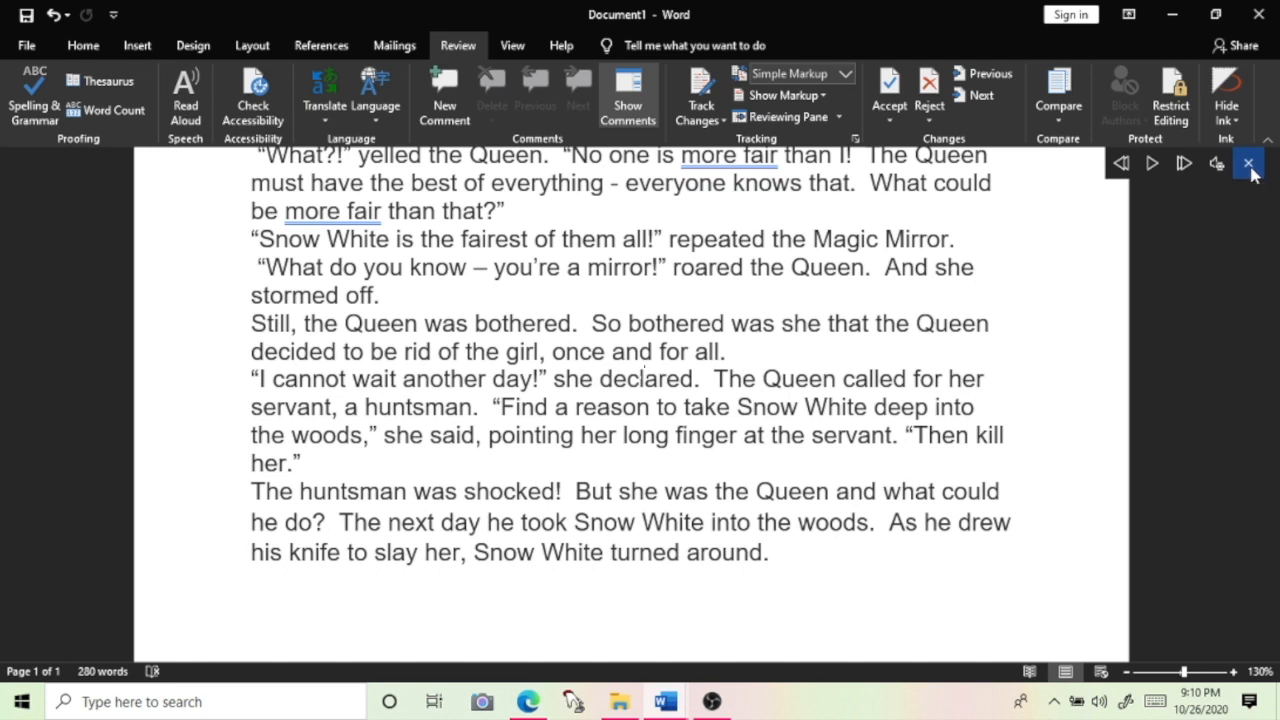
{"action": "left_click", "coordinate": [1248, 163]}
{"action": "scroll", "coordinate": [858, 278], "scroll_direction": "up", "scroll_amount": 5}
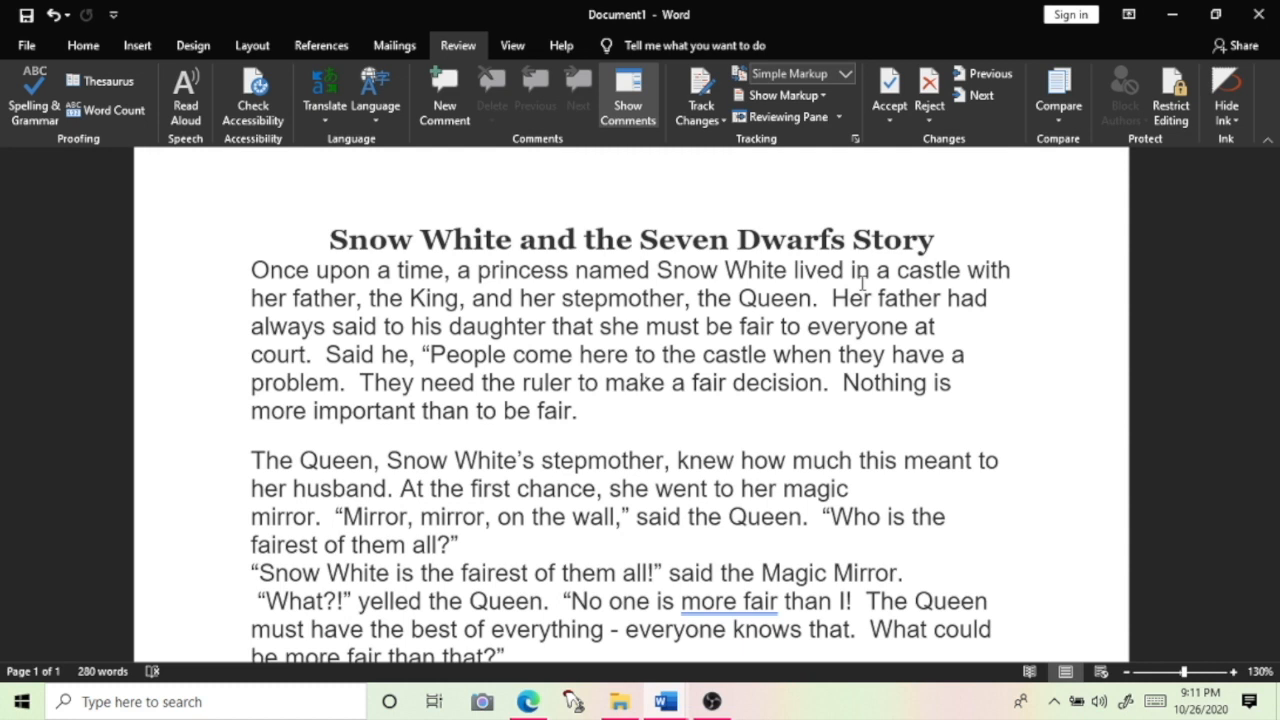
{"action": "left_click", "coordinate": [325, 123]}
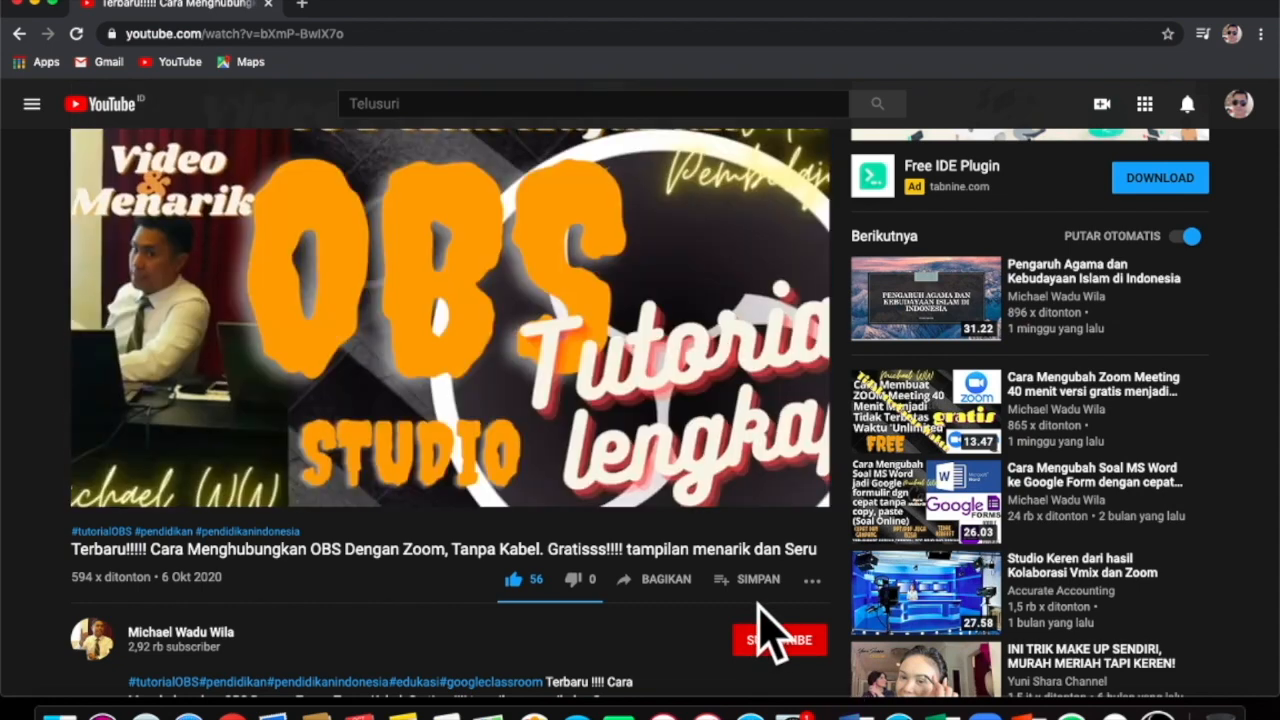
On YouTube, subscribe to the channel of the OBS with Zoom tutorial video and set its notifications to All.
{"action": "scroll", "coordinate": [758, 602], "scroll_direction": "up", "scroll_amount": 5}
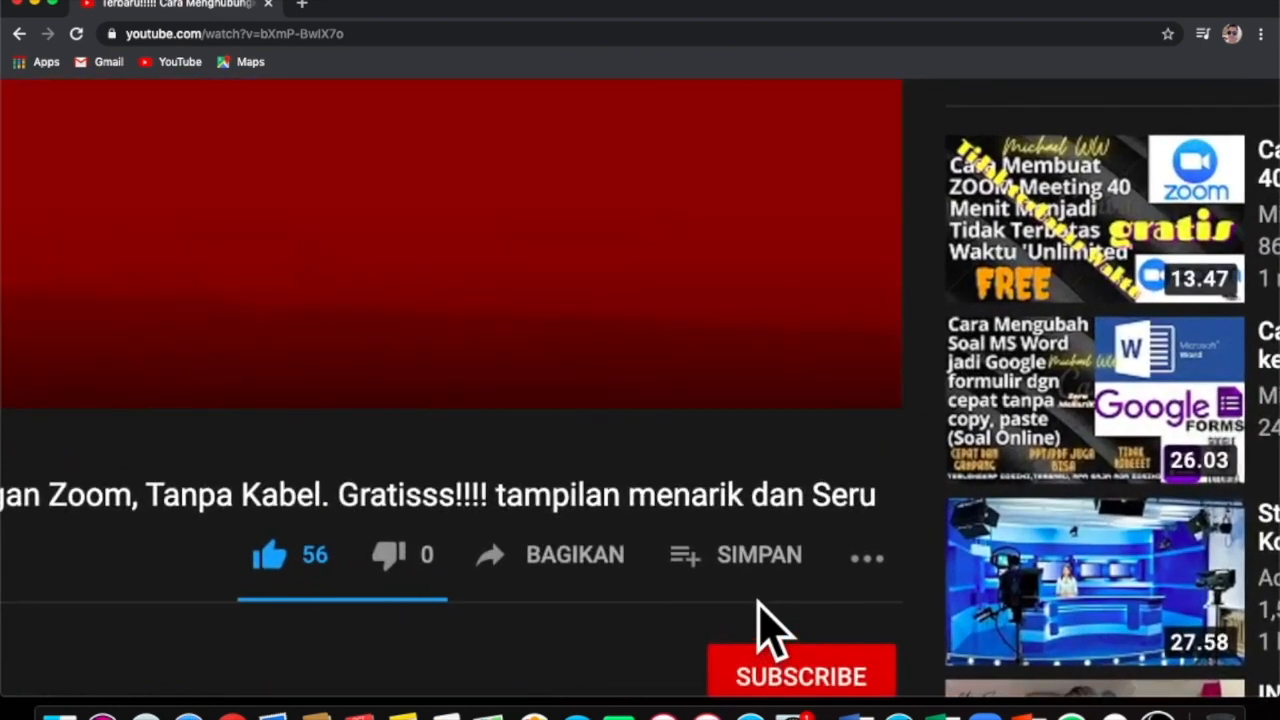
{"action": "scroll", "coordinate": [758, 602], "scroll_direction": "down", "scroll_amount": 3}
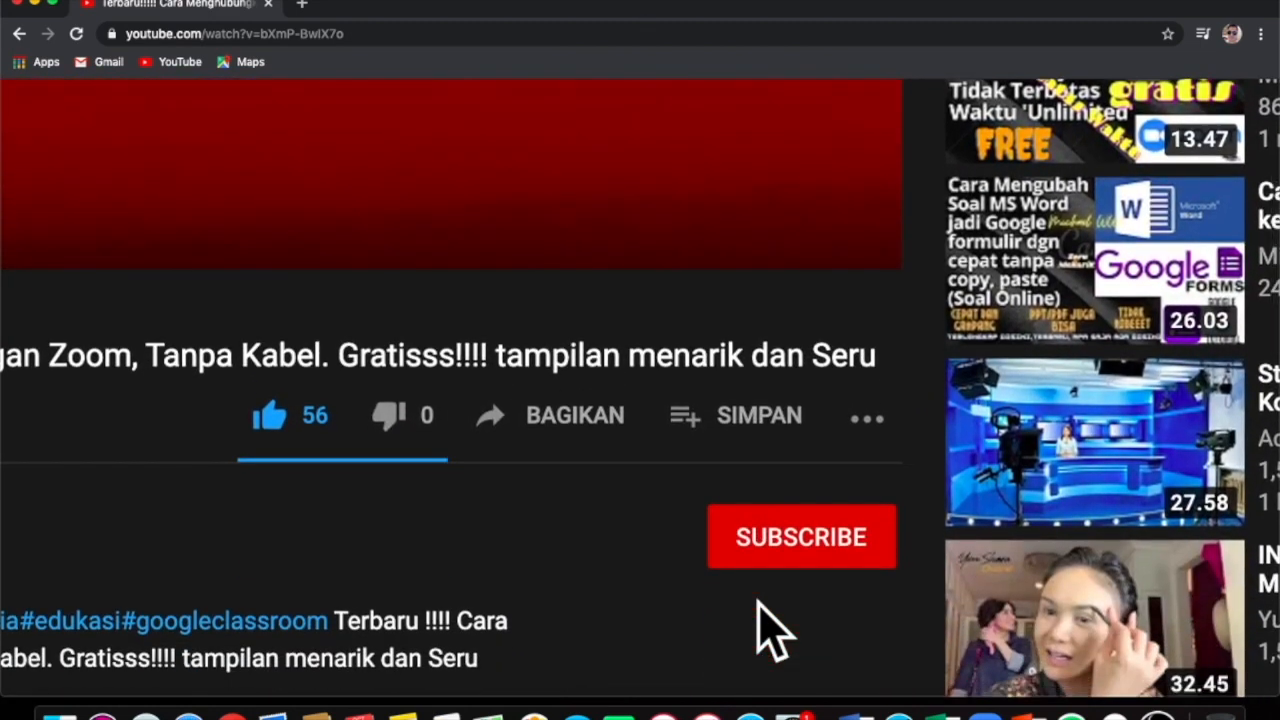
{"action": "left_click", "coordinate": [795, 540]}
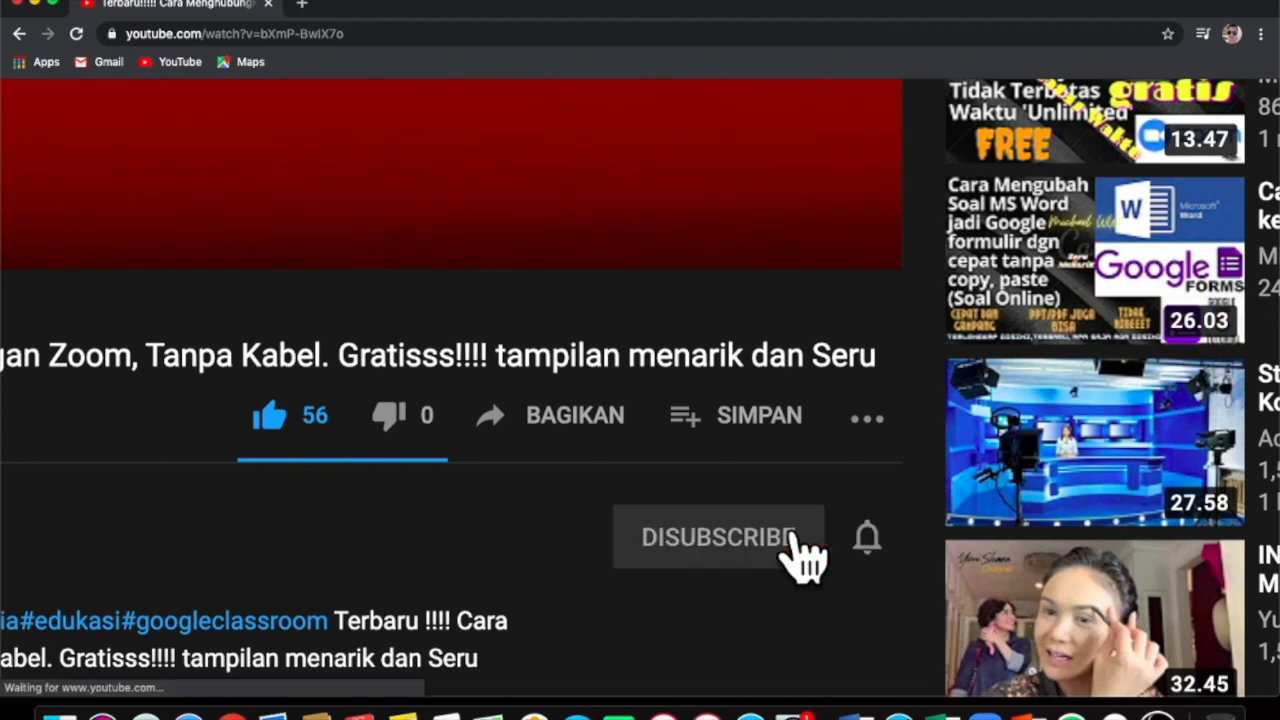
{"action": "left_click", "coordinate": [866, 540]}
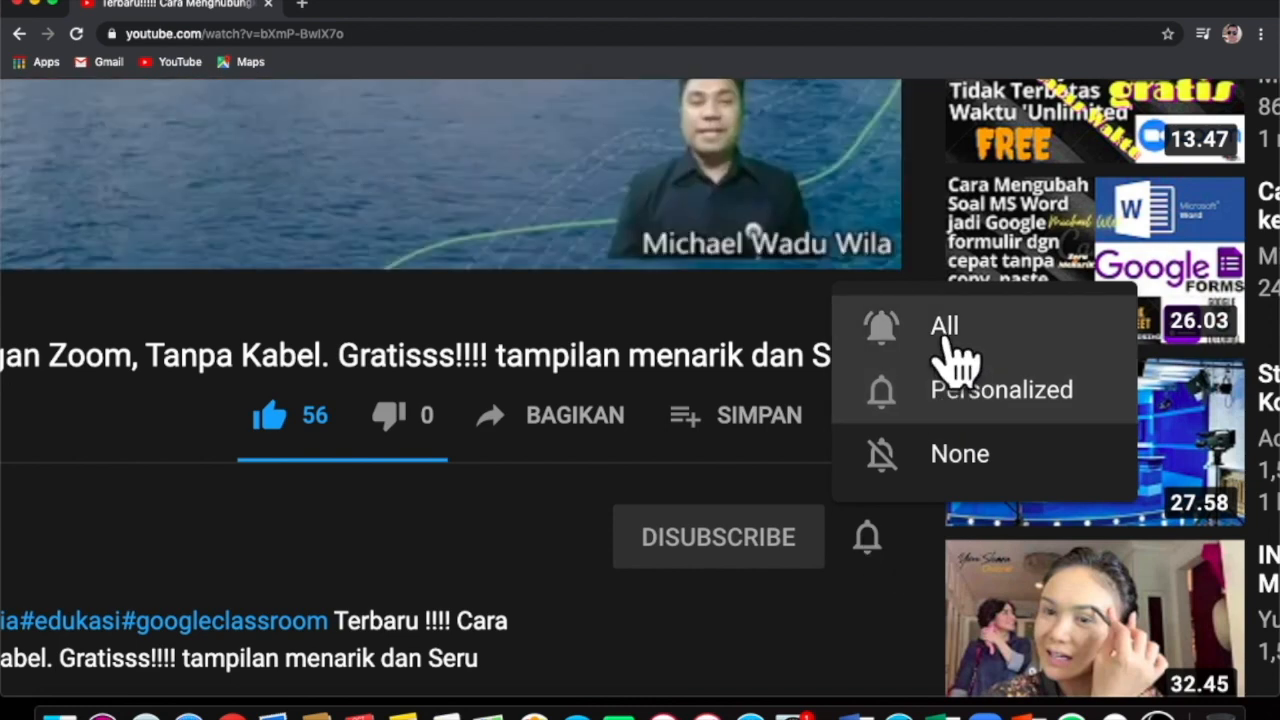
{"action": "left_click", "coordinate": [945, 335]}
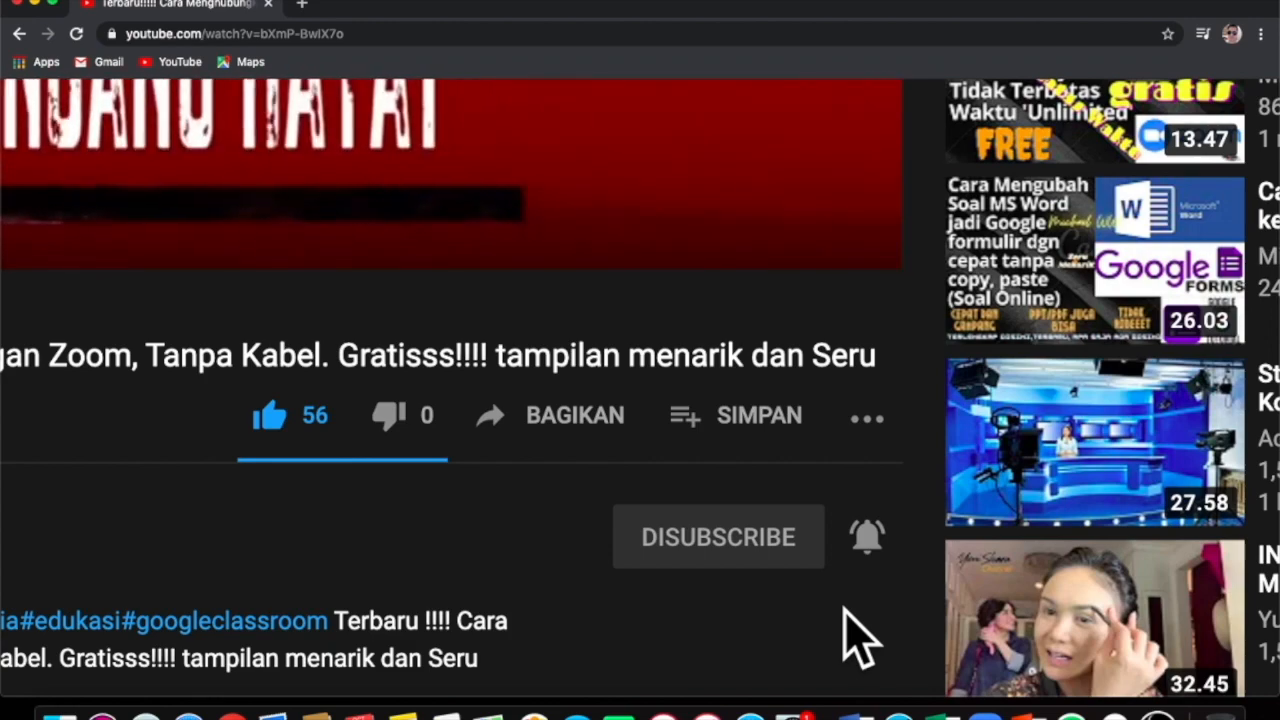
{"action": "scroll", "coordinate": [845, 610], "scroll_direction": "down", "scroll_amount": 5}
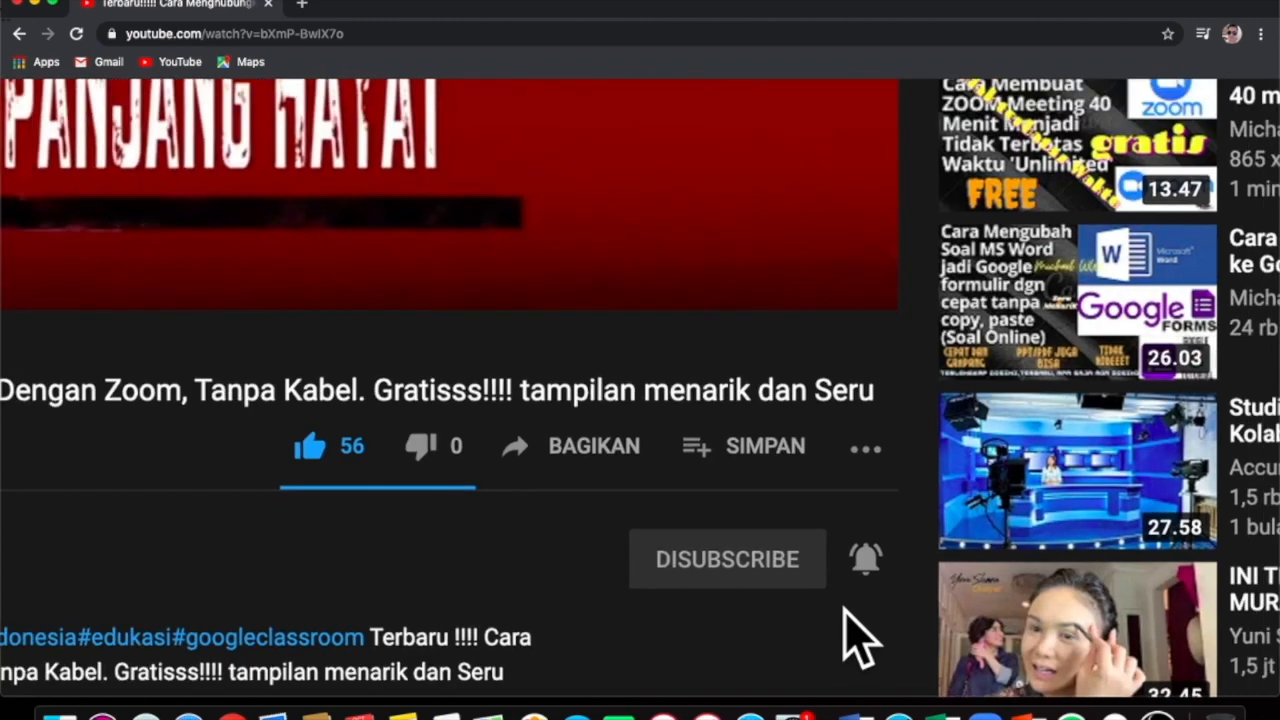
{"action": "scroll", "coordinate": [845, 607], "scroll_direction": "down", "scroll_amount": 3}
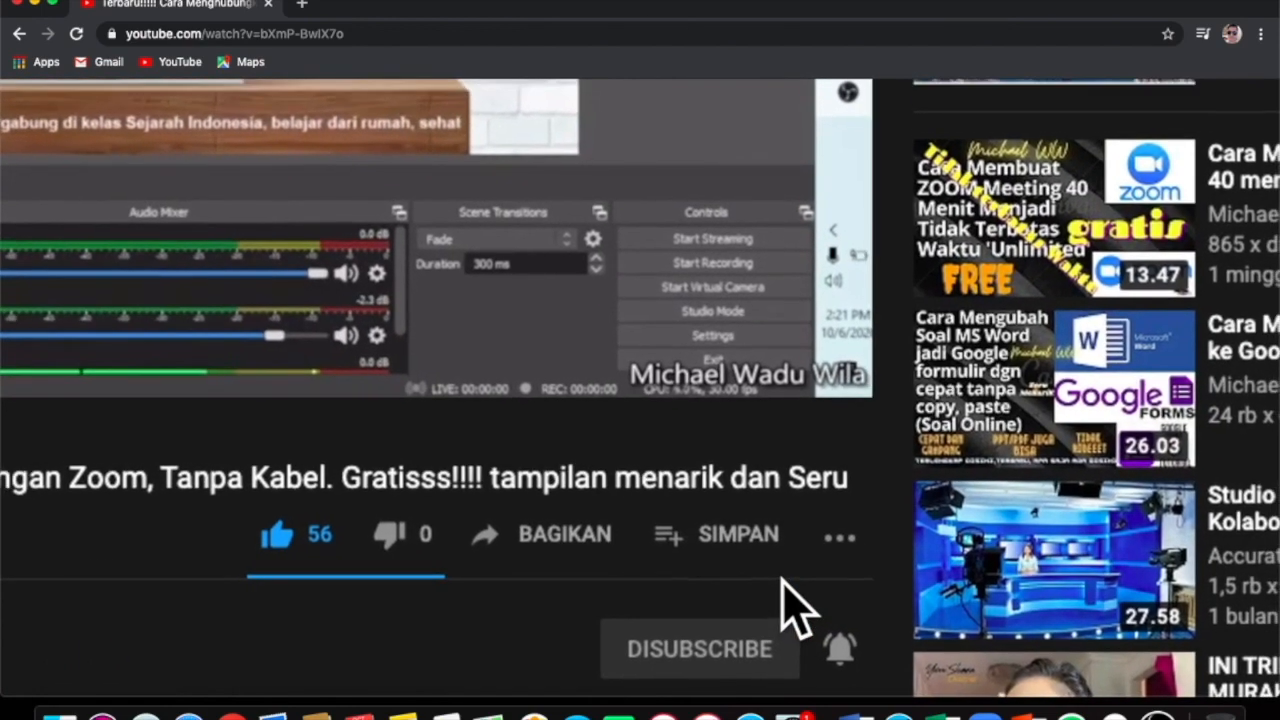
{"action": "scroll", "coordinate": [782, 578], "scroll_direction": "down", "scroll_amount": 5}
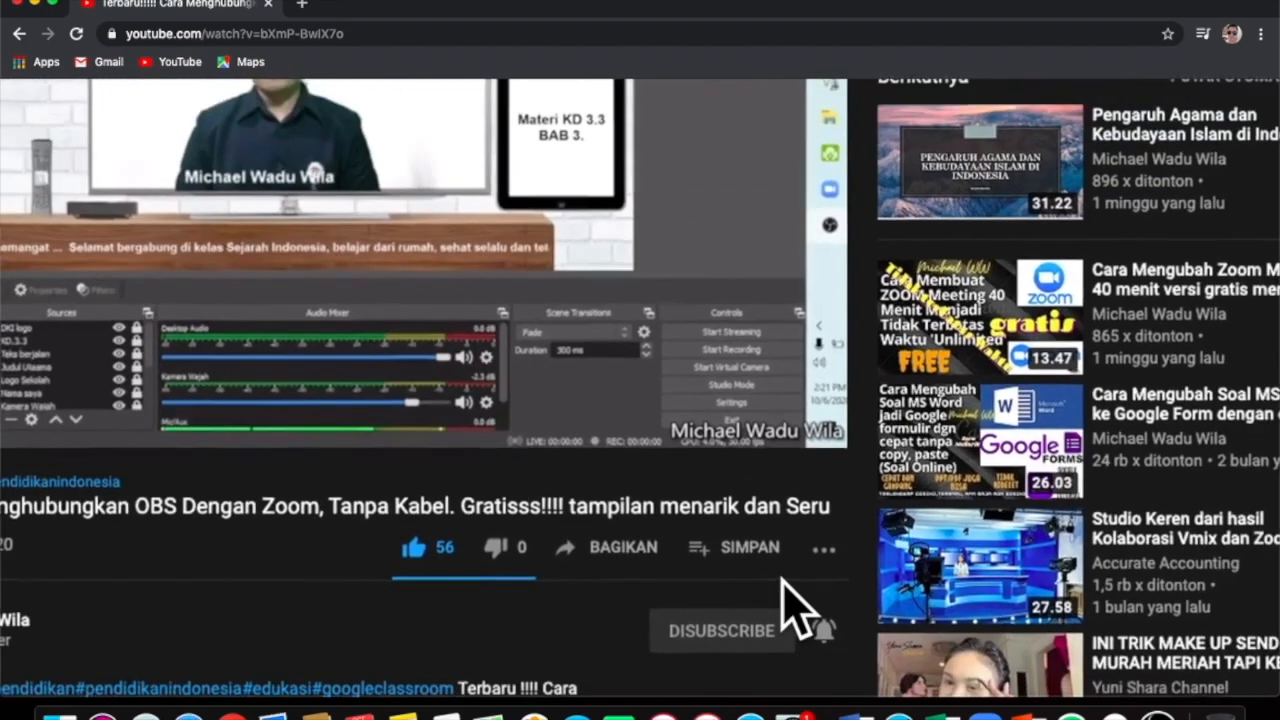
{"action": "scroll", "coordinate": [782, 580], "scroll_direction": "down", "scroll_amount": 5}
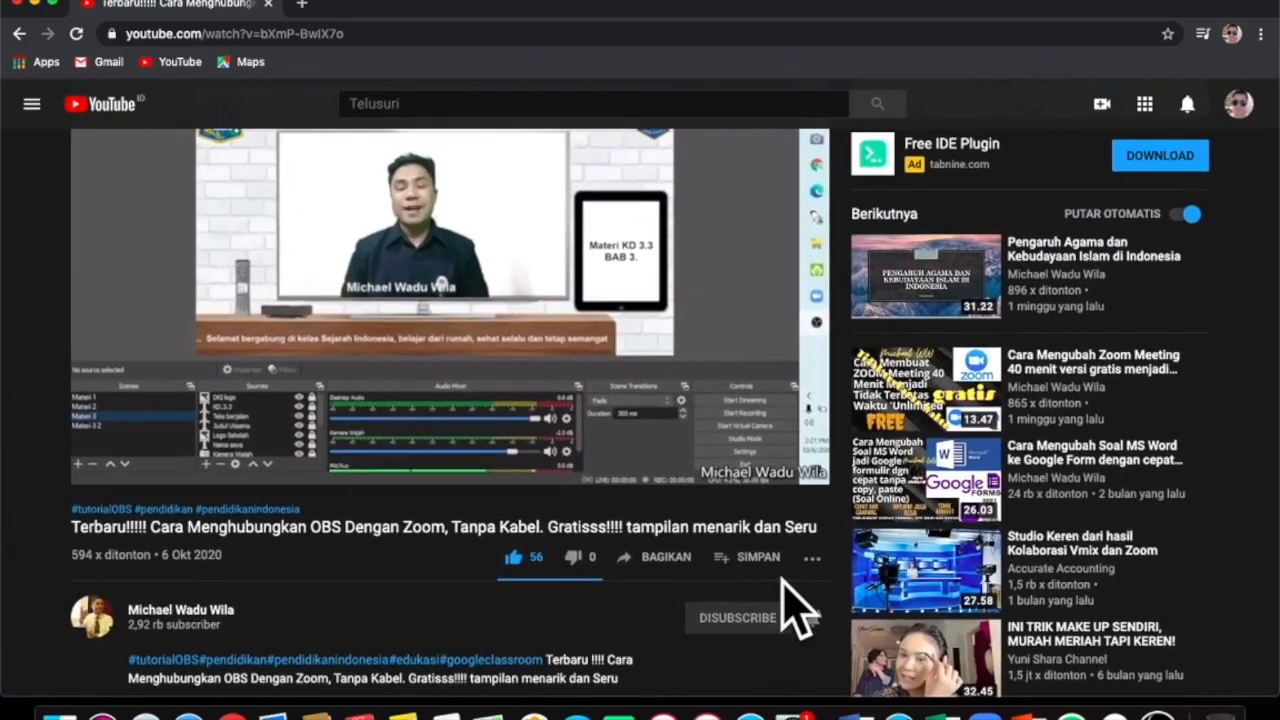